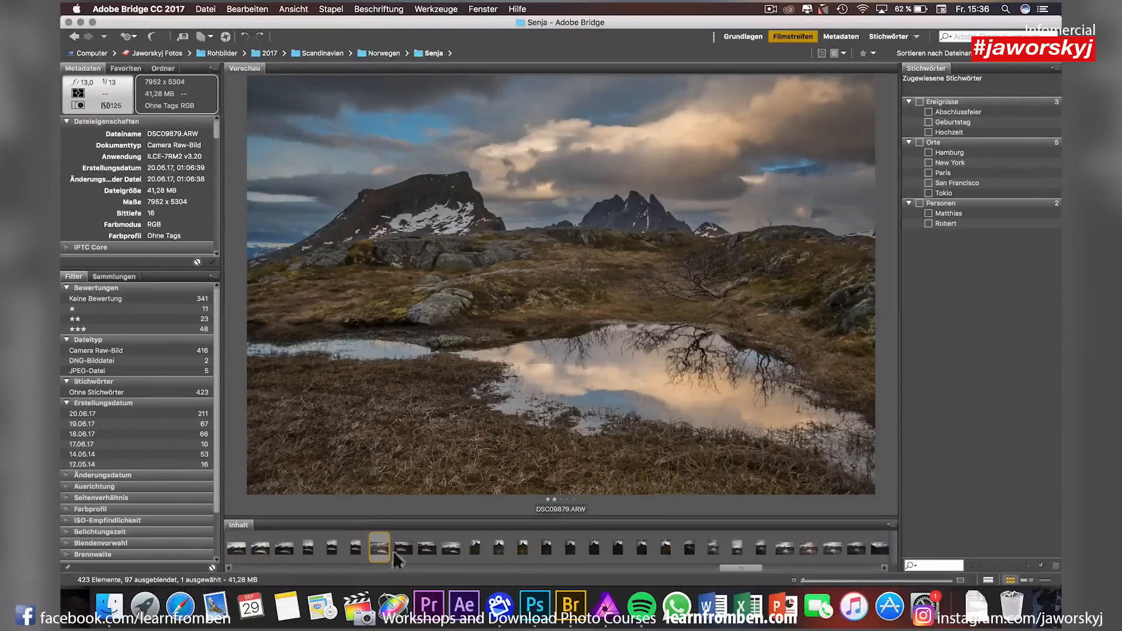
- Open DSC09879.ARW in Photoshop's Camera Raw and bring highlights to -1, shadows to -3, whites to +3 and vibrance to +6
left_click(533, 608)
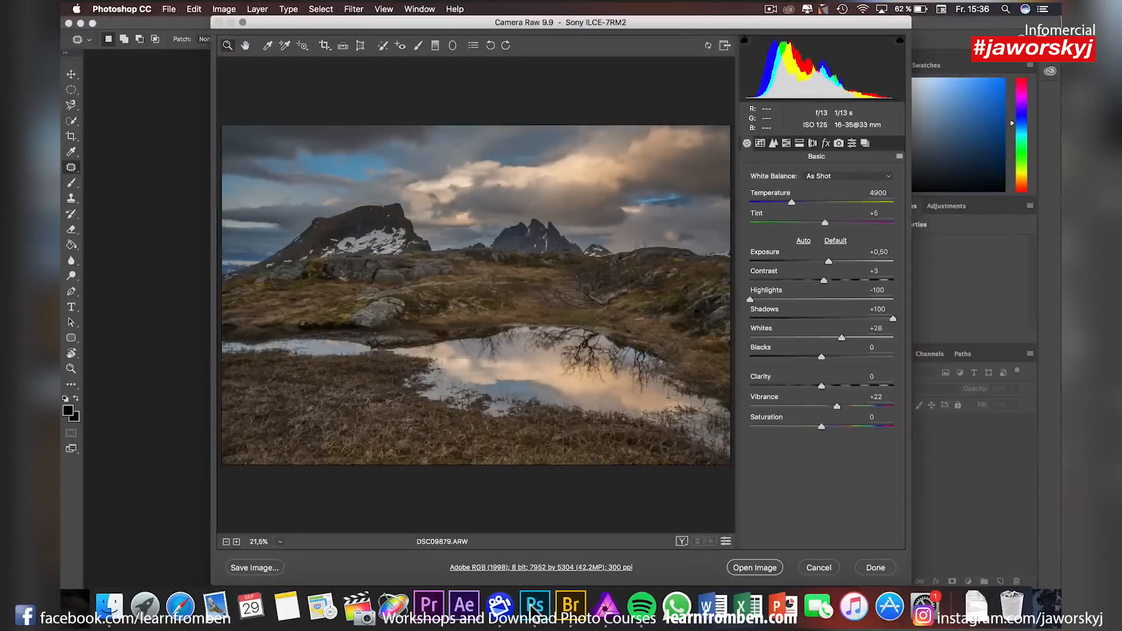
left_click_drag(749, 299, 822, 339)
left_click_drag(826, 404, 825, 406)
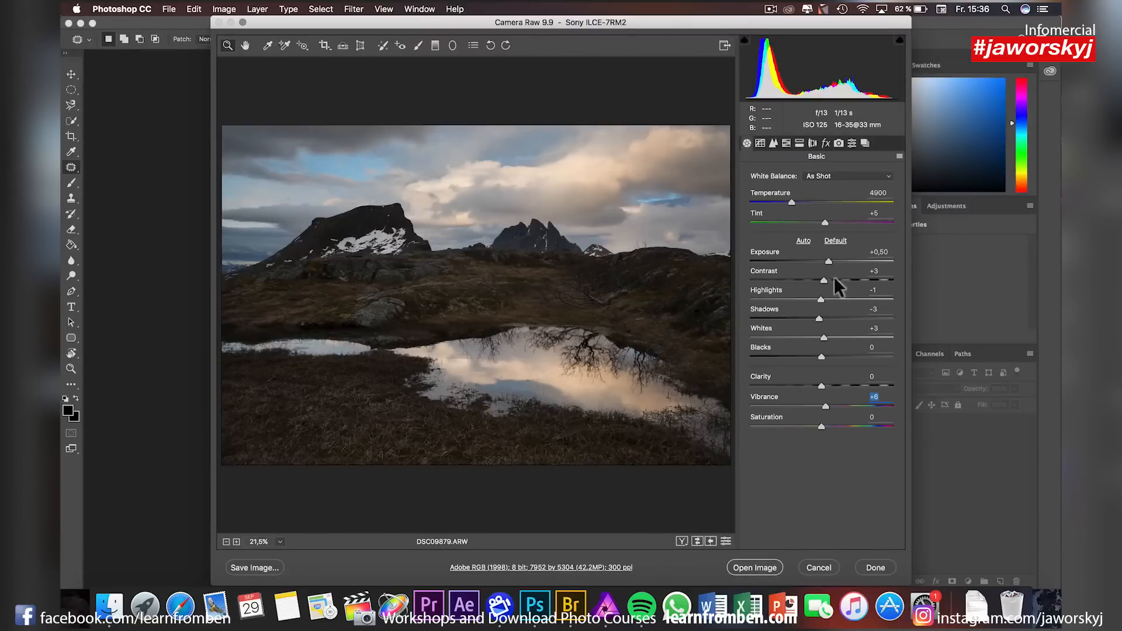
- Set the raw photo's contrast to +27, highlights to -97, shadows to +82 and vibrance to +37
left_click_drag(832, 280, 752, 299)
left_click_drag(837, 319, 879, 314)
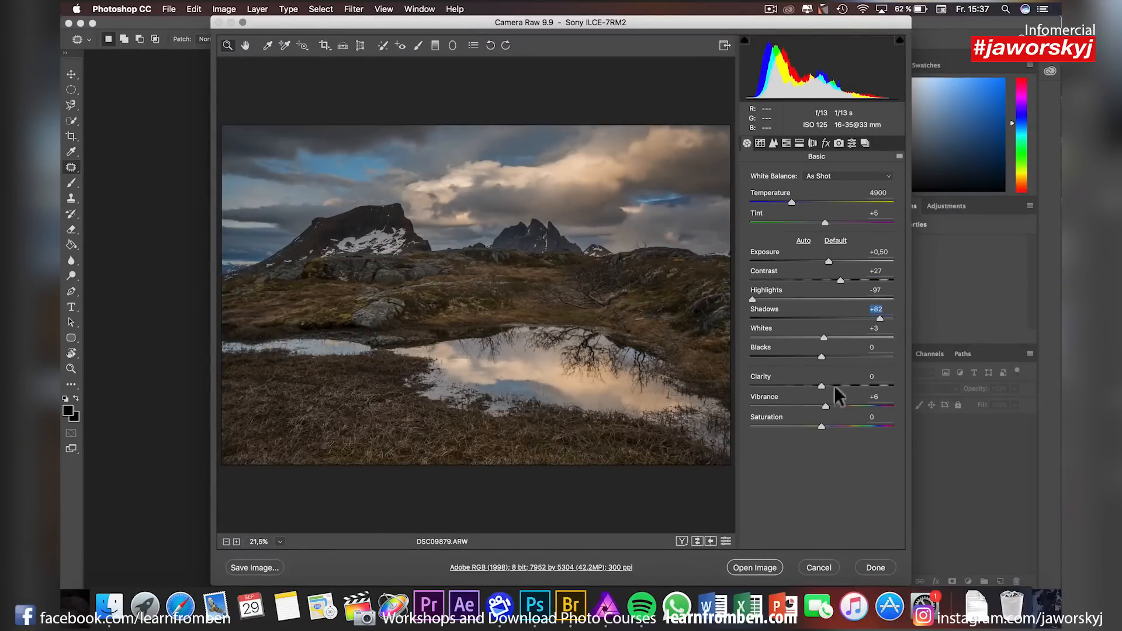
left_click_drag(844, 403, 848, 405)
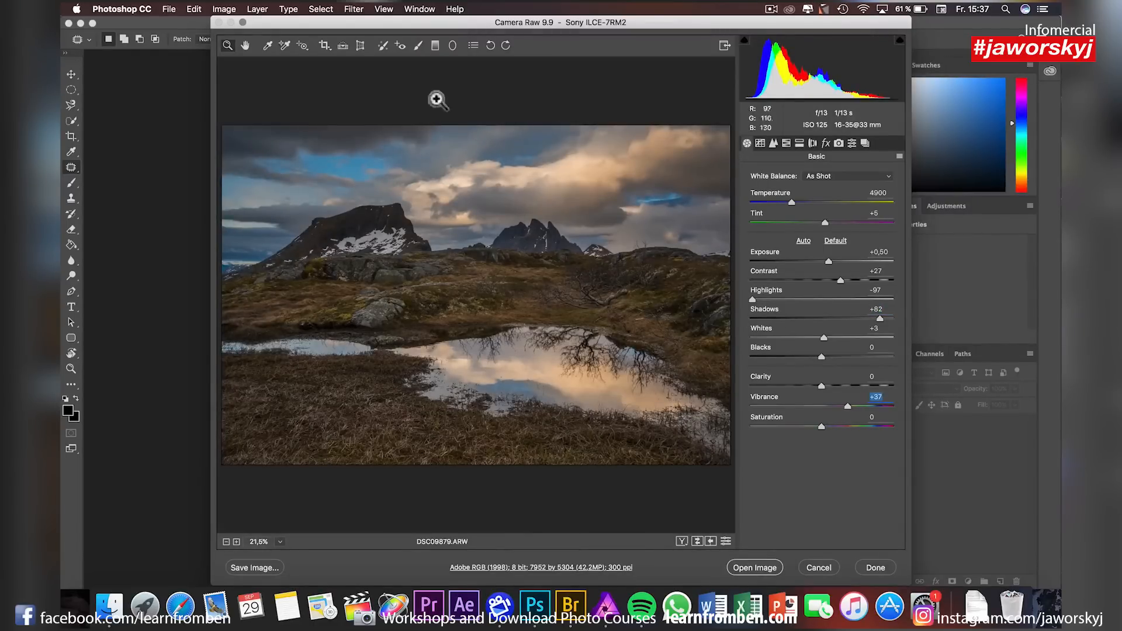
- Replace the existing graduated filter with a -0.70 exposure one running from the photo's upper edge to below the mountains, and open the image in Photoshop
left_click(435, 45)
left_click(506, 216)
key("BackSpace")
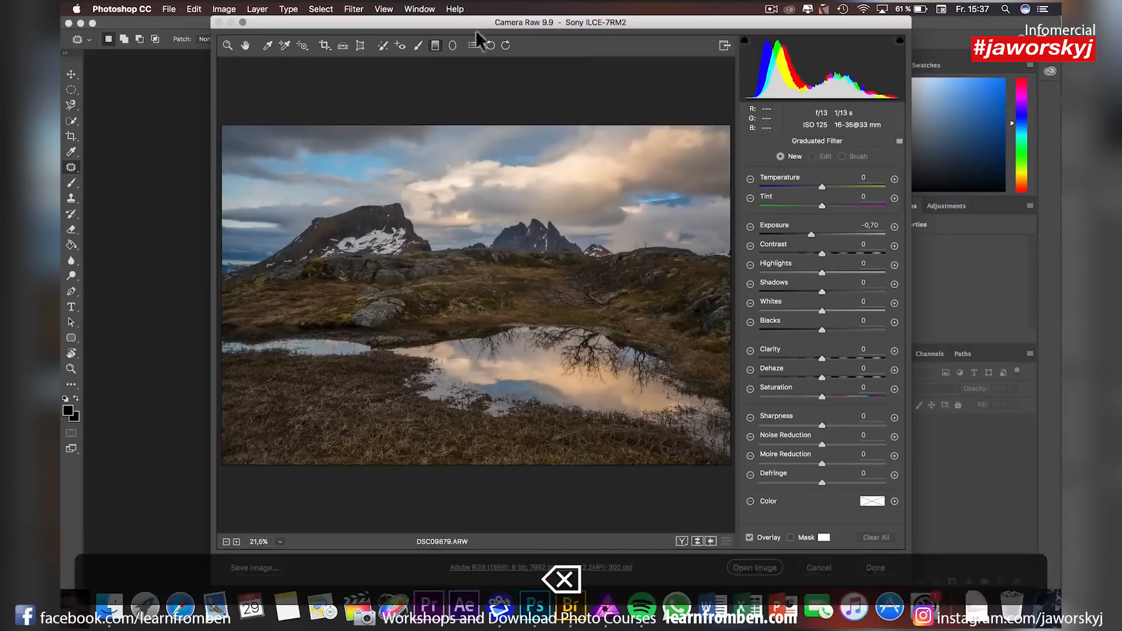
left_click_drag(442, 124, 440, 301)
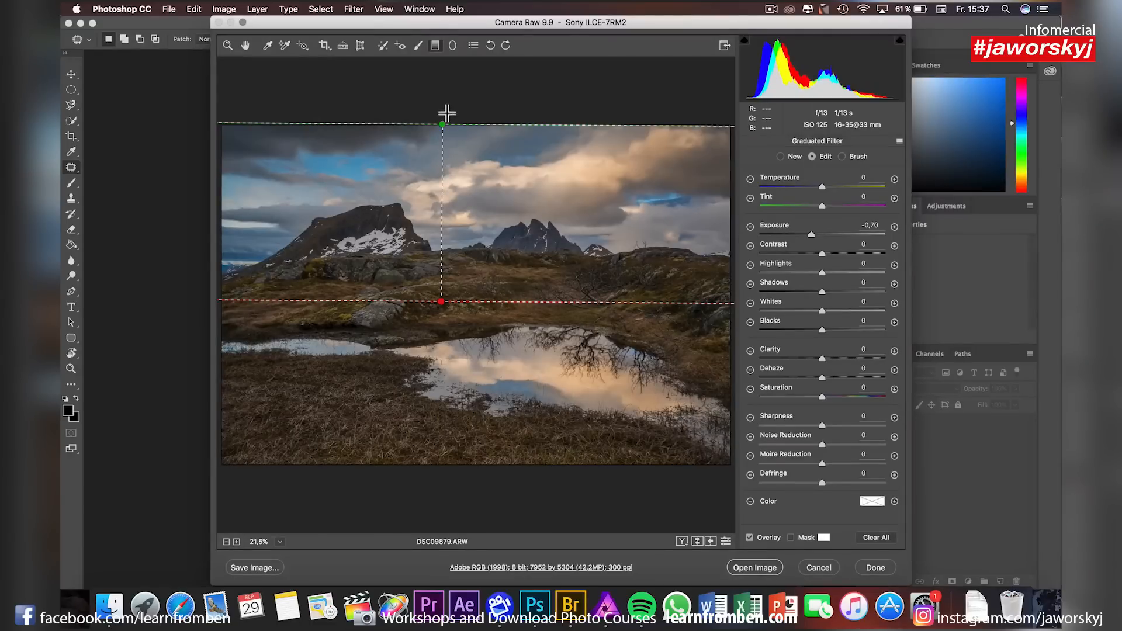
left_click(755, 568)
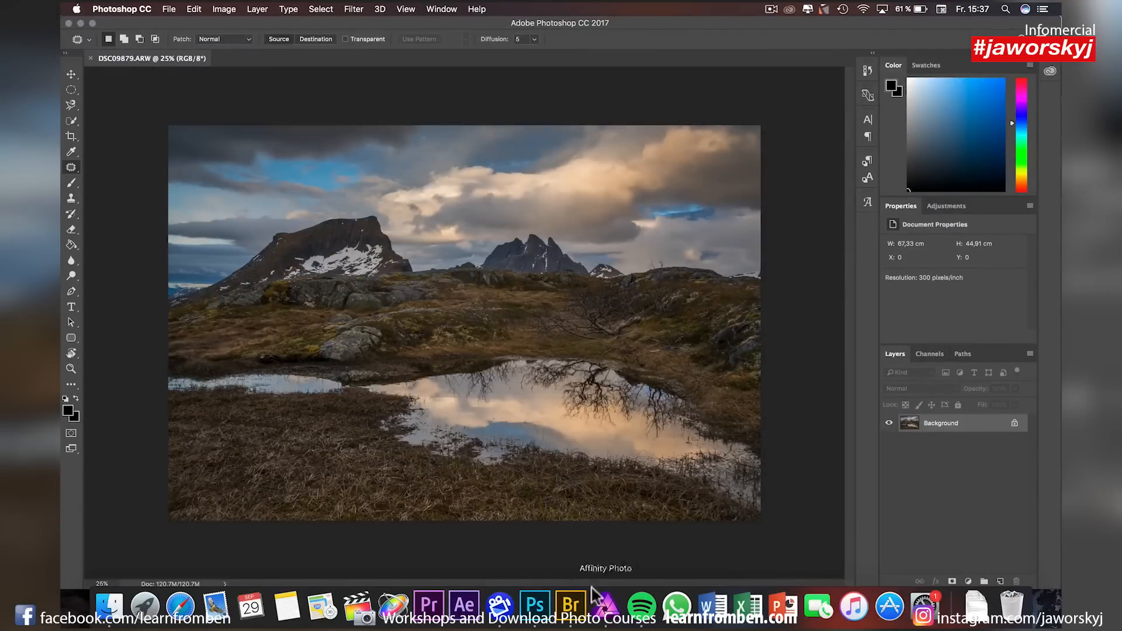
- Switch to Adobe Bridge and open DSC09879.ARW in Affinity Photo
left_click(570, 605)
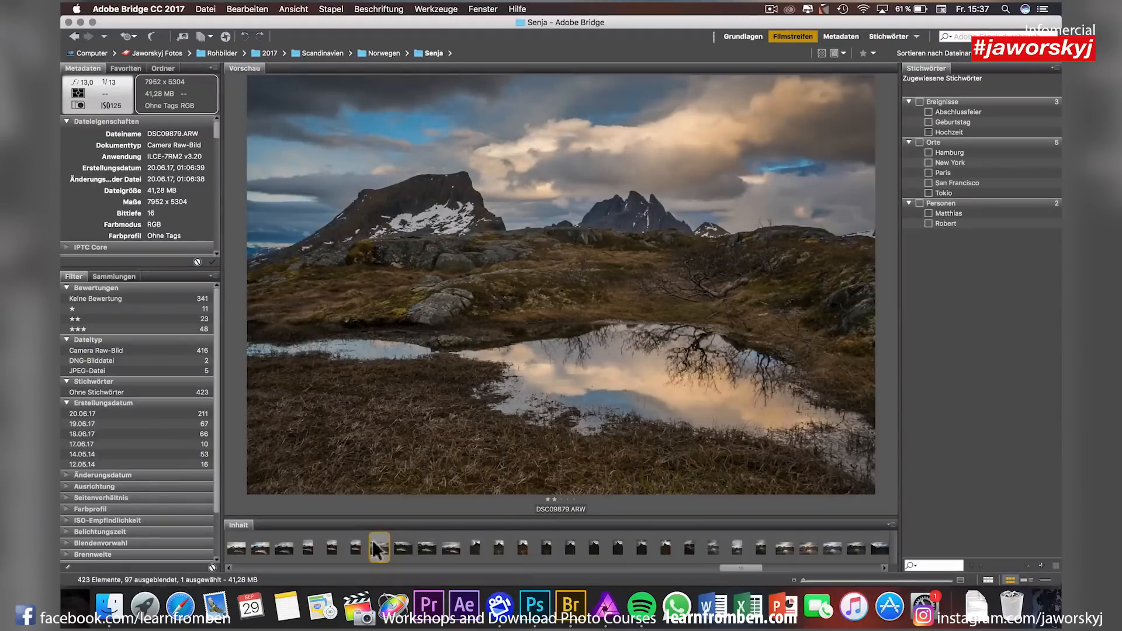
left_click_drag(378, 547, 606, 607)
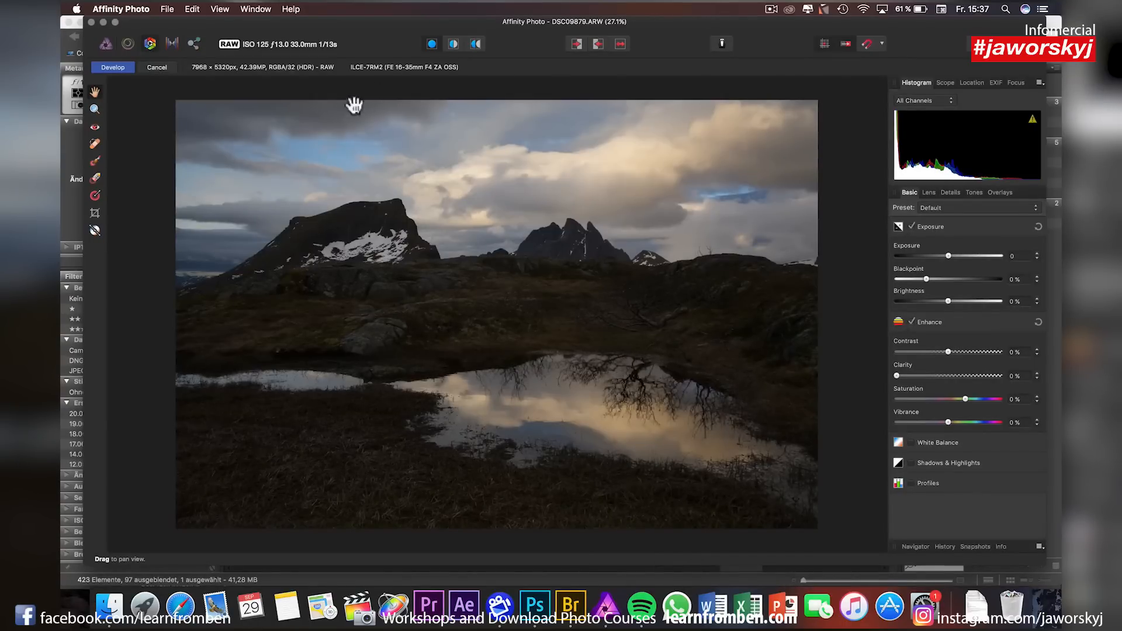
left_click(114, 68)
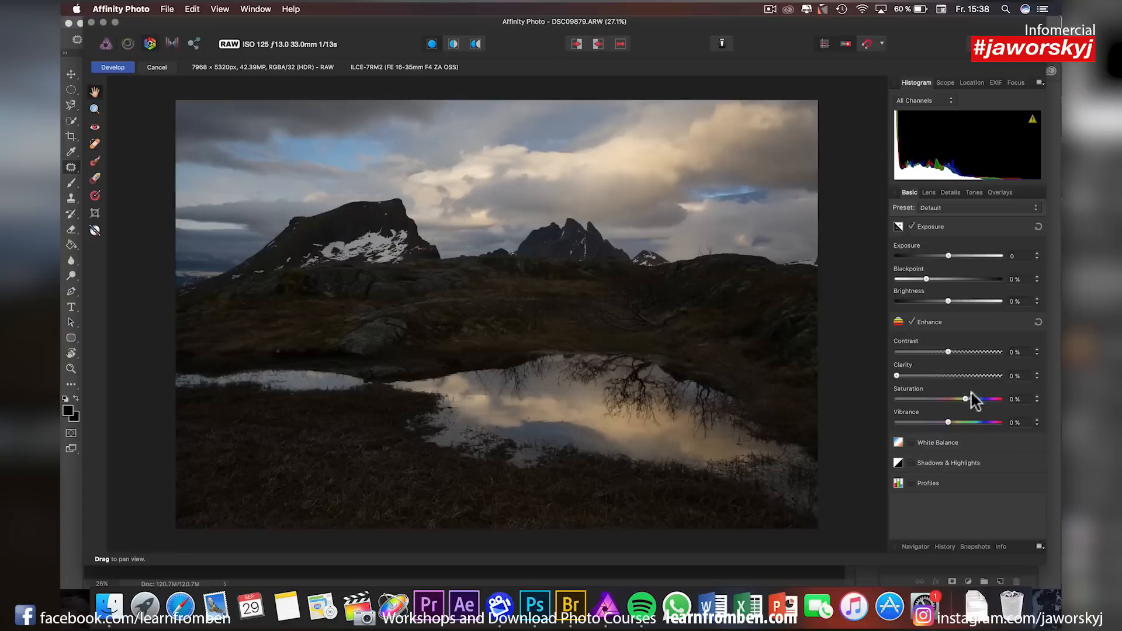
- Set vibrance to 22%, shadows to 53%, highlights to -100%, contrast to 5% and exposure to 0.343 for the raw photo
left_click_drag(956, 422, 969, 418)
left_click(926, 463)
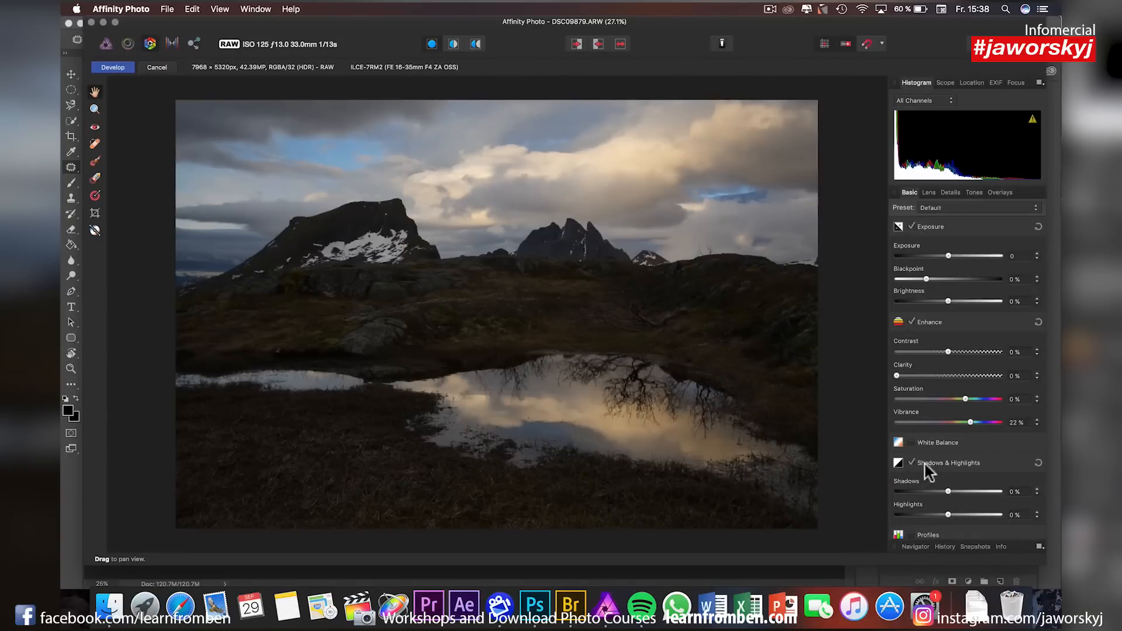
scroll(929, 473, "down", 1)
left_click_drag(948, 484, 1022, 483)
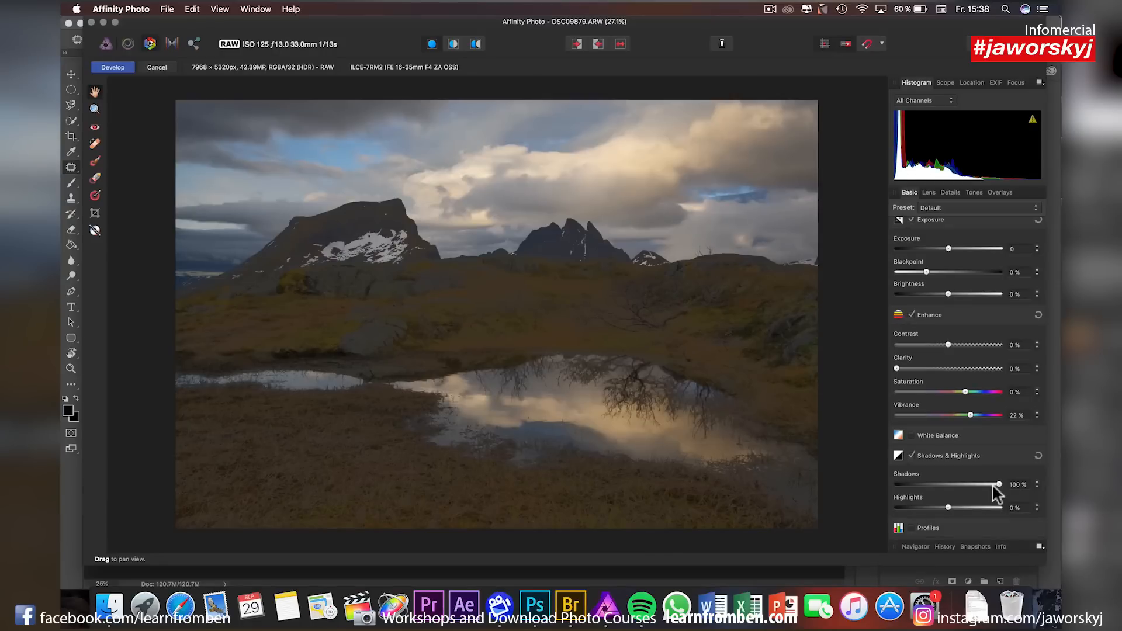
left_click_drag(993, 486, 895, 508)
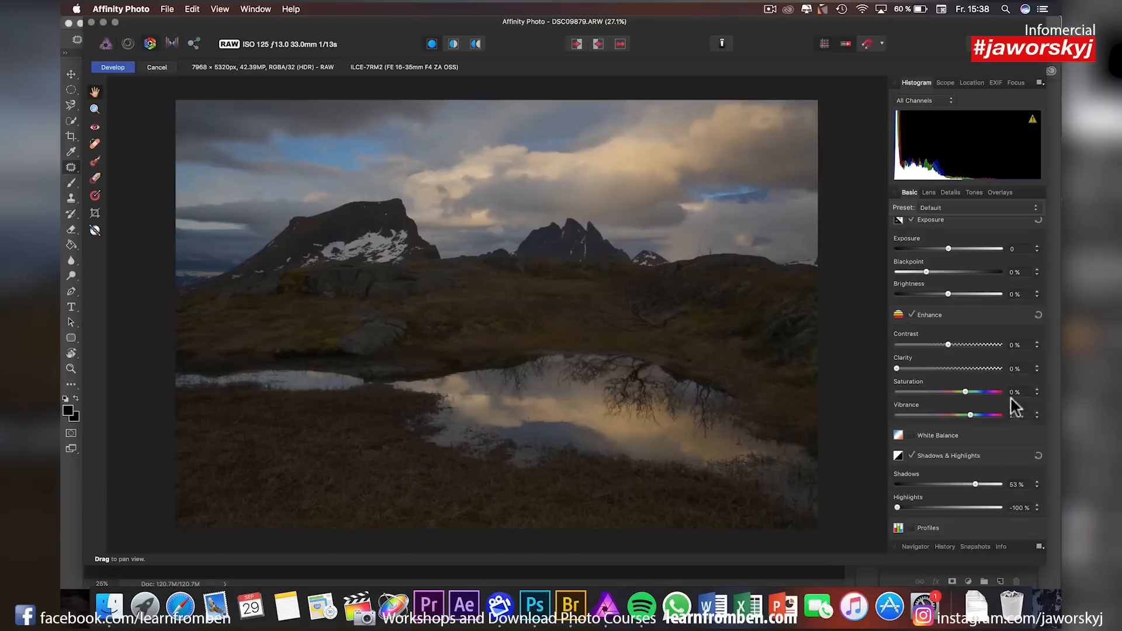
left_click_drag(958, 348, 952, 348)
left_click_drag(949, 246, 958, 244)
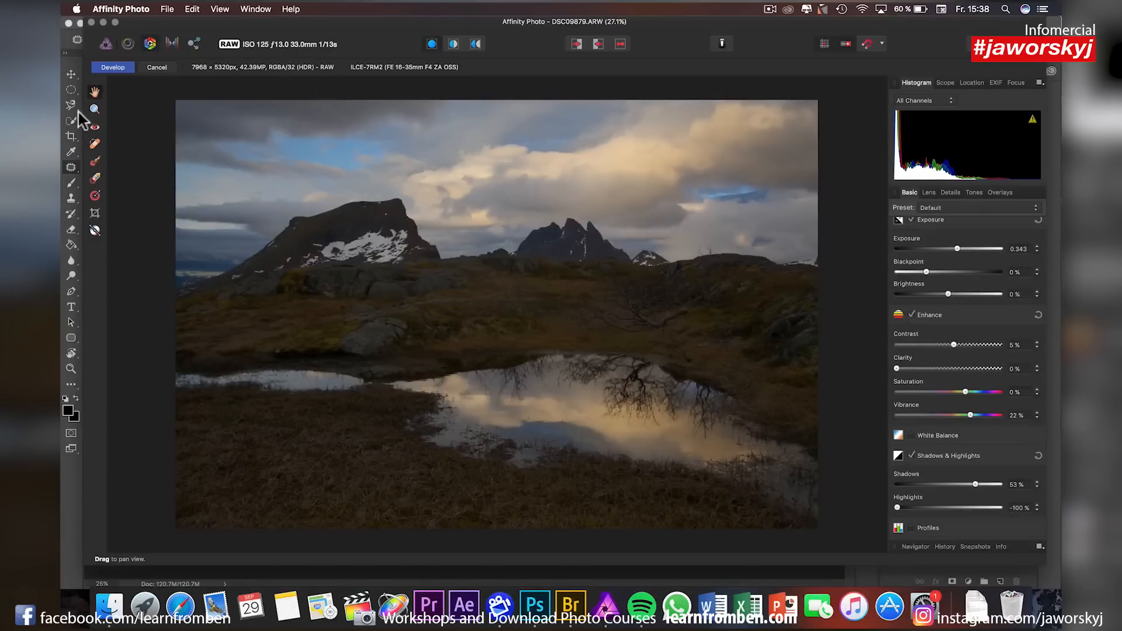
- Draw a linear gradient overlay from the clouds down to below the mountains and set its exposure to -0.655
left_click(95, 197)
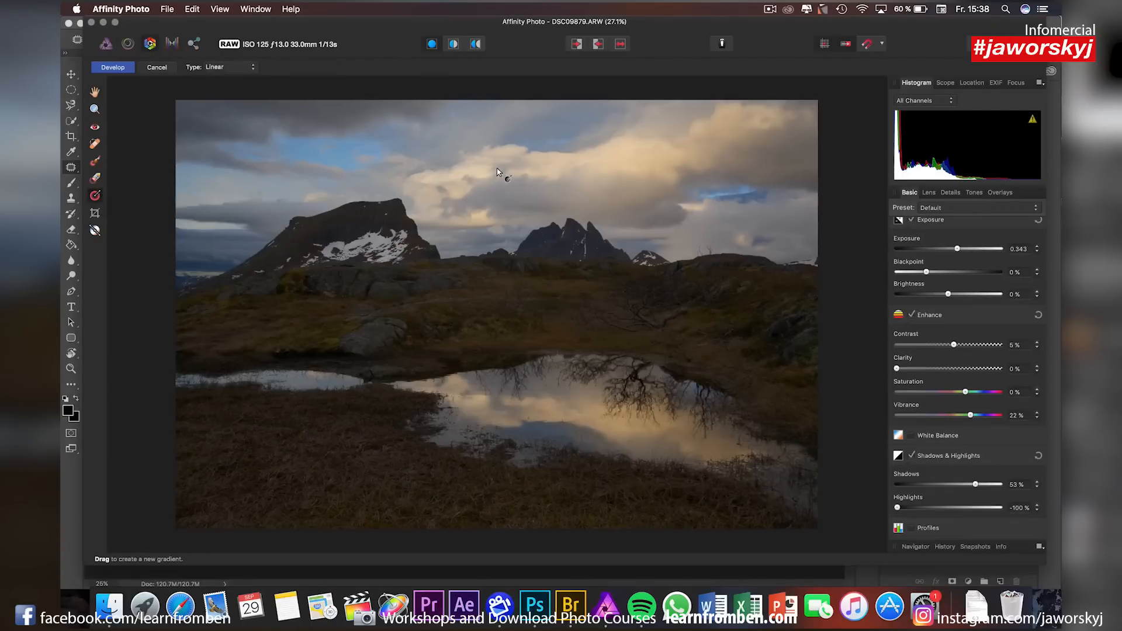
left_click_drag(496, 167, 498, 319)
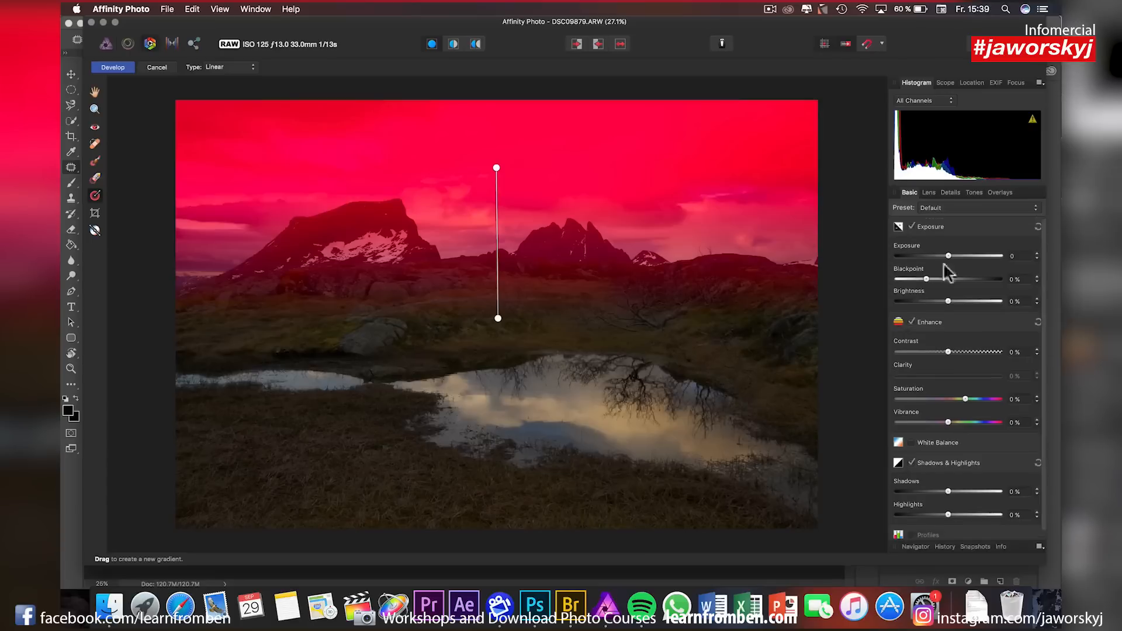
left_click_drag(947, 256, 931, 255)
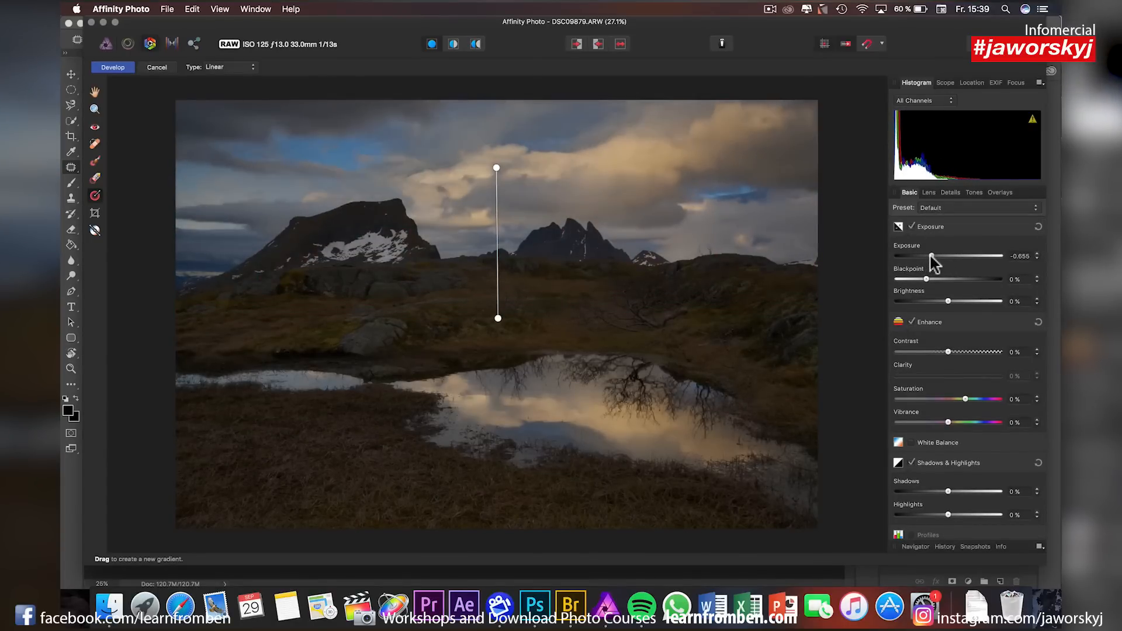
left_click(95, 92)
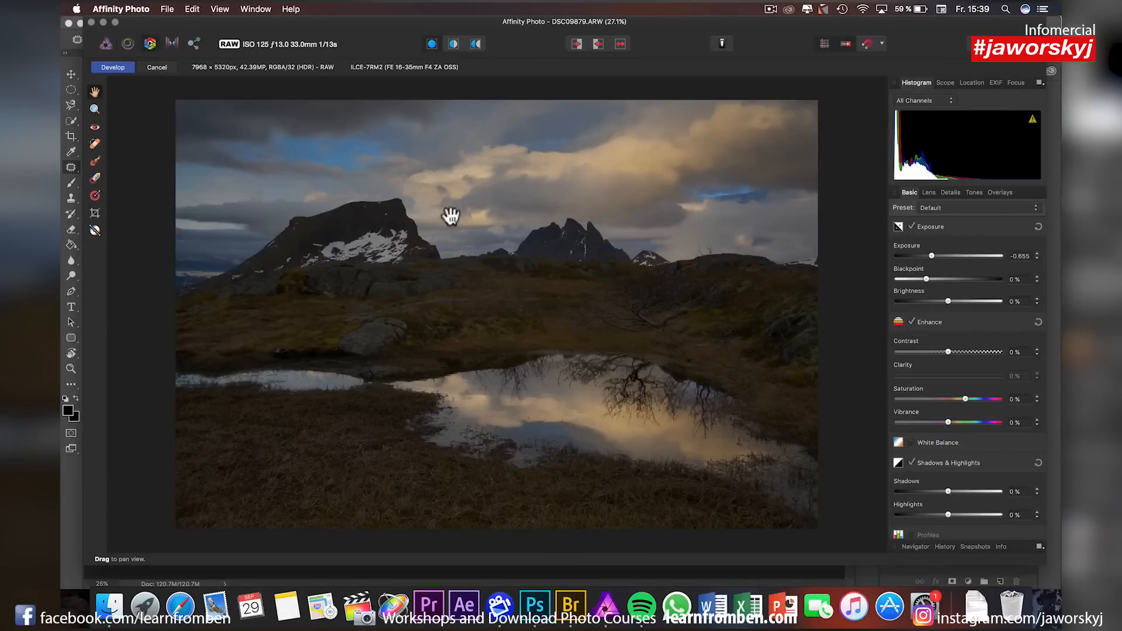
- Develop the raw photo with its current adjustments
mouse_move(948, 352)
left_mouse_down()
mouse_move(1001, 351)
mouse_move(861, 368)
mouse_move(969, 362)
mouse_move(949, 351)
left_mouse_up()
left_click(104, 66)
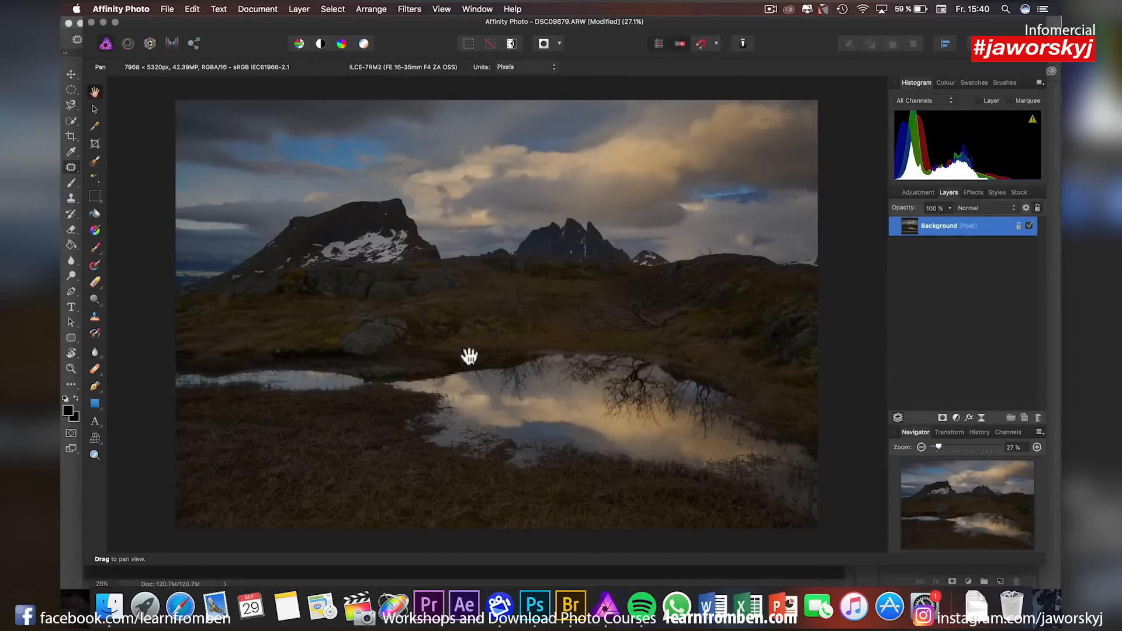
scroll(469, 355, "down", 2)
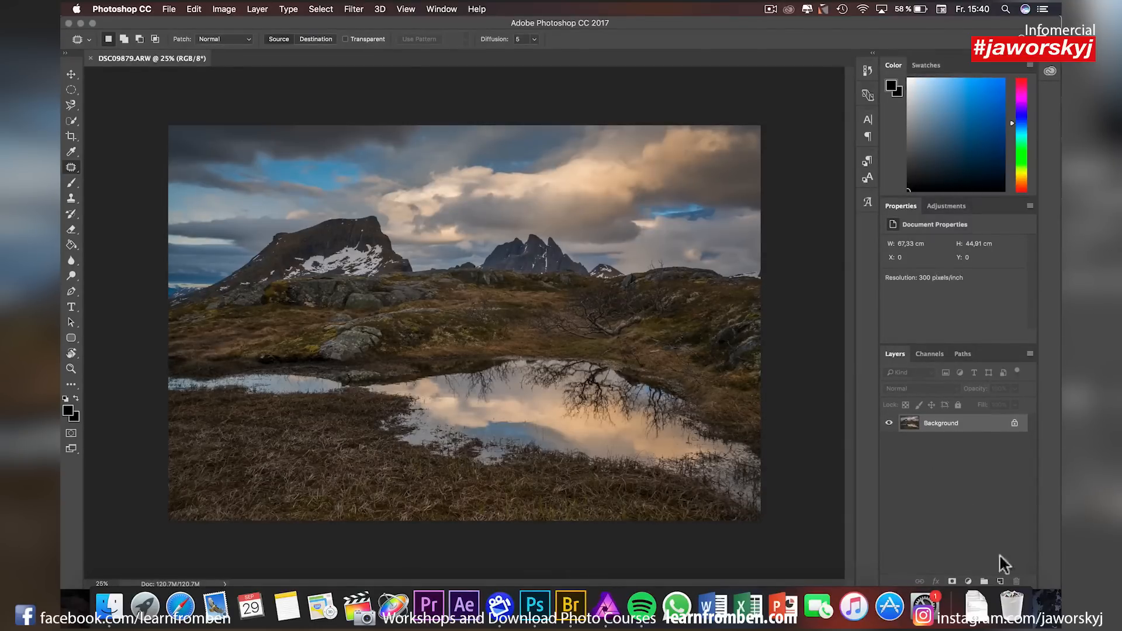
- Switch to Photoshop, add an empty layer and a Curves adjustment layer above it, pulling the curve's midtones down to darken the photo
left_click(999, 581)
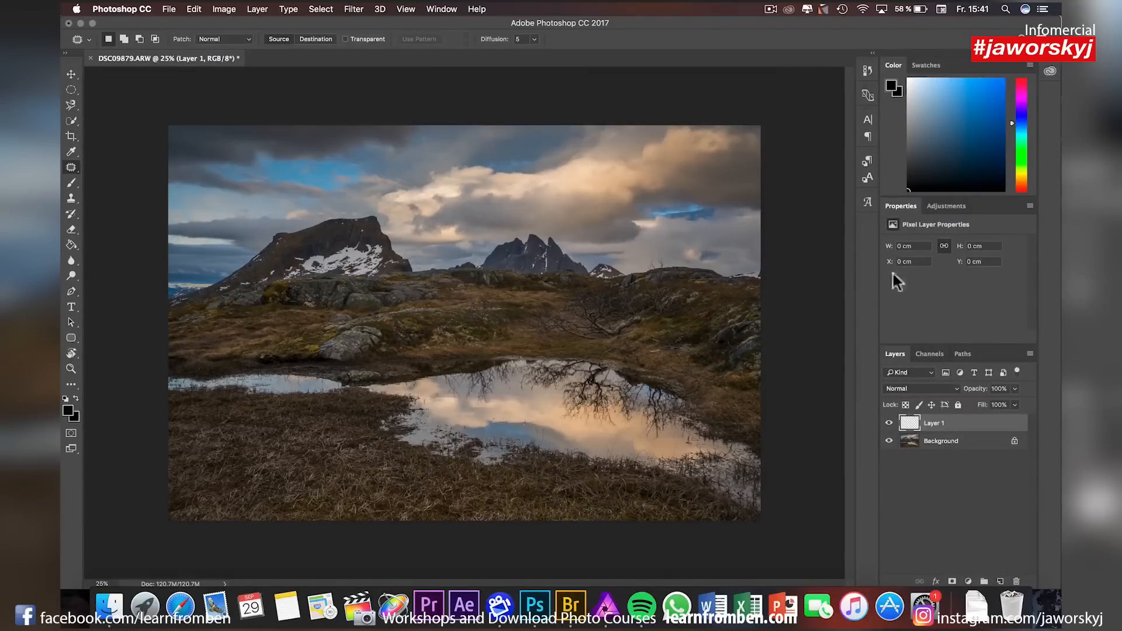
left_click(940, 206)
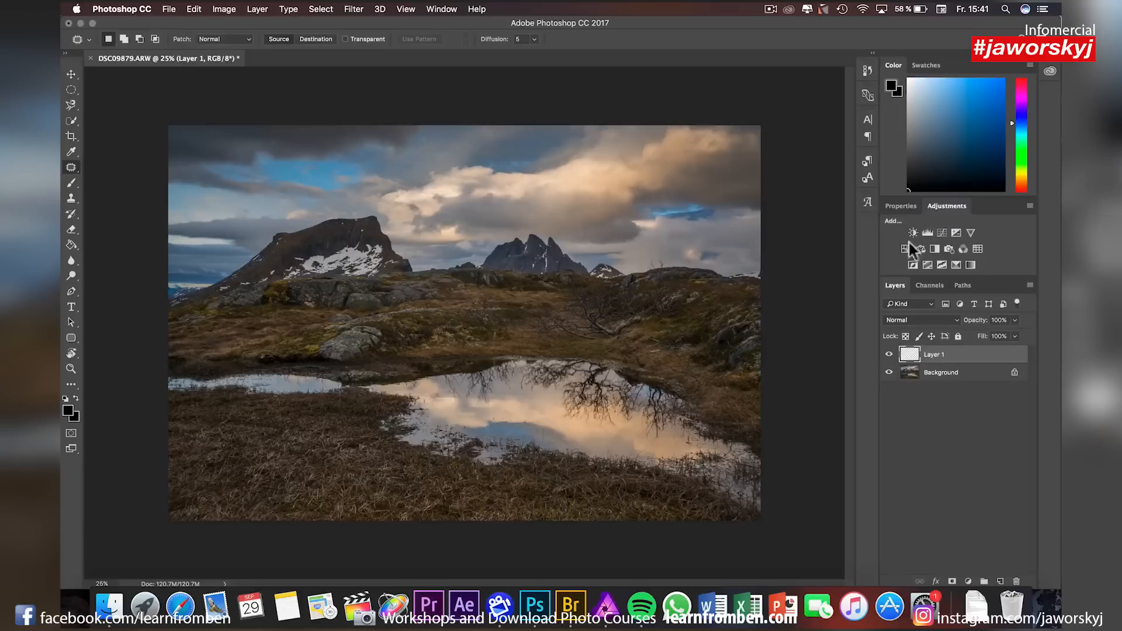
left_click(944, 230)
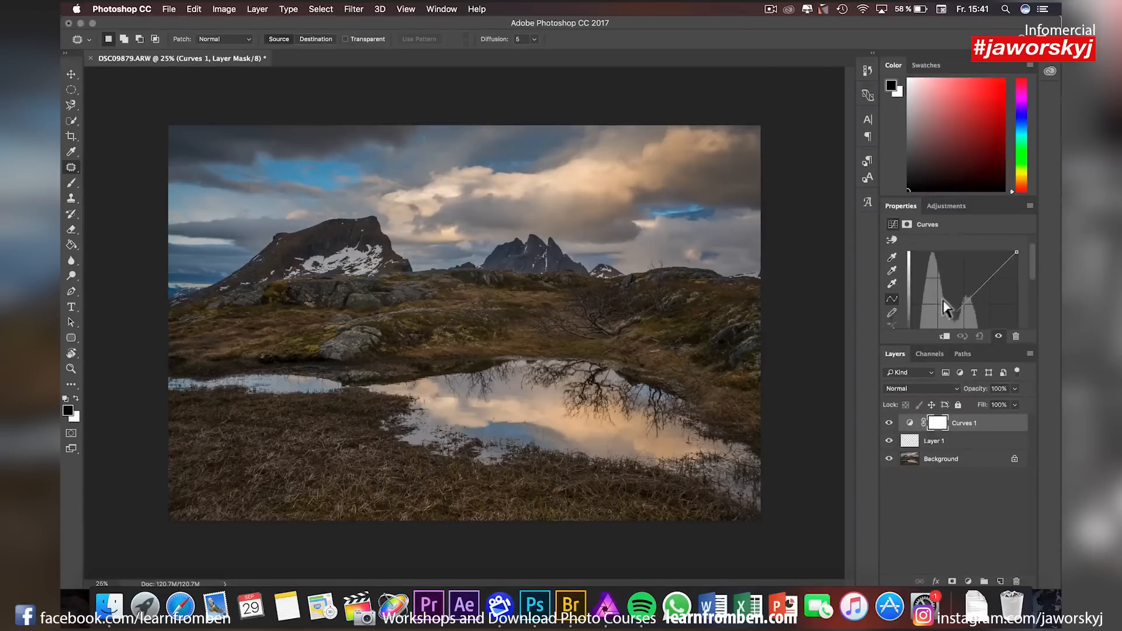
left_click_drag(944, 307, 953, 311)
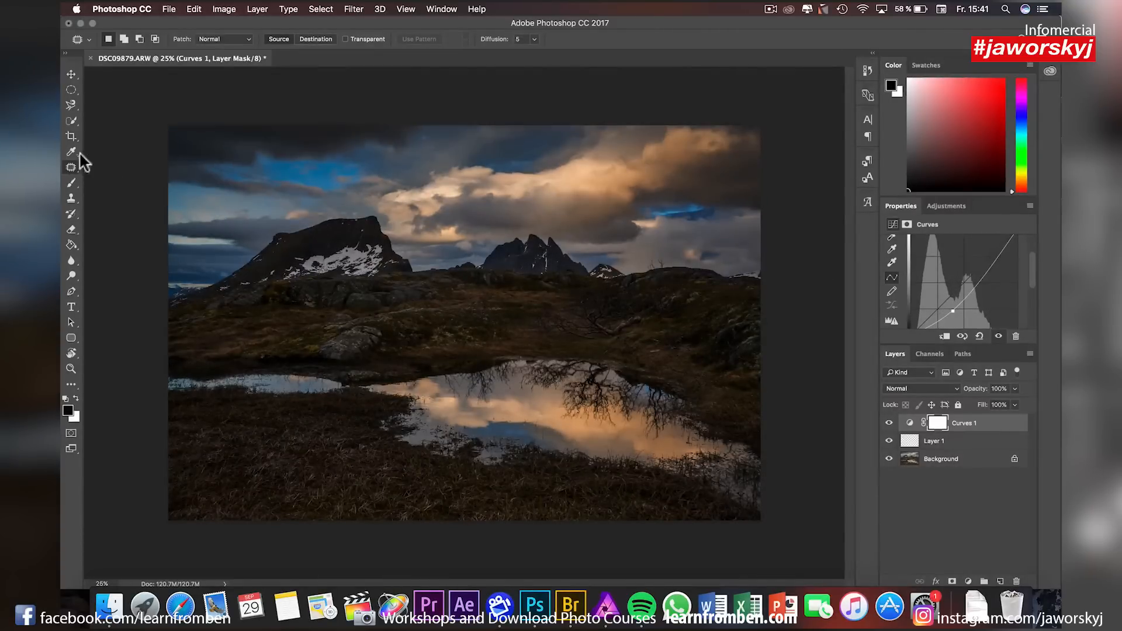
- Paint black with a large soft brush on the Curves mask over the land and water, leaving only the sky darkened
left_click(70, 184)
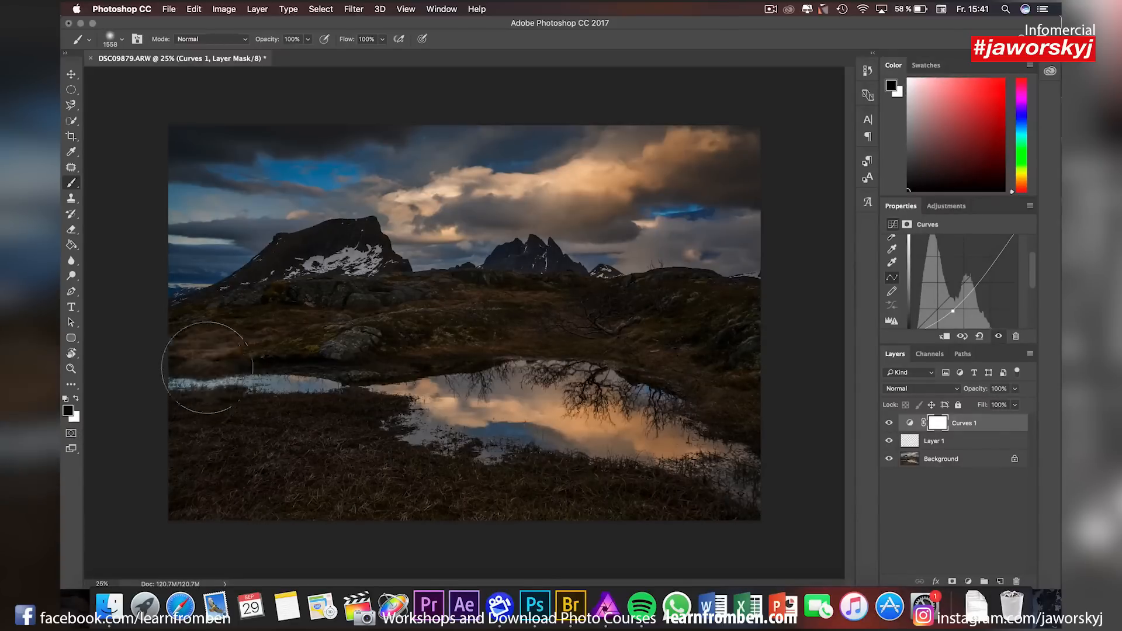
mouse_move(431, 355)
left_mouse_down()
mouse_move(204, 349)
mouse_move(437, 314)
mouse_move(379, 362)
mouse_move(349, 316)
mouse_move(681, 339)
mouse_move(366, 357)
left_mouse_up()
mouse_move(222, 438)
left_mouse_down()
mouse_move(362, 467)
mouse_move(502, 429)
left_mouse_up()
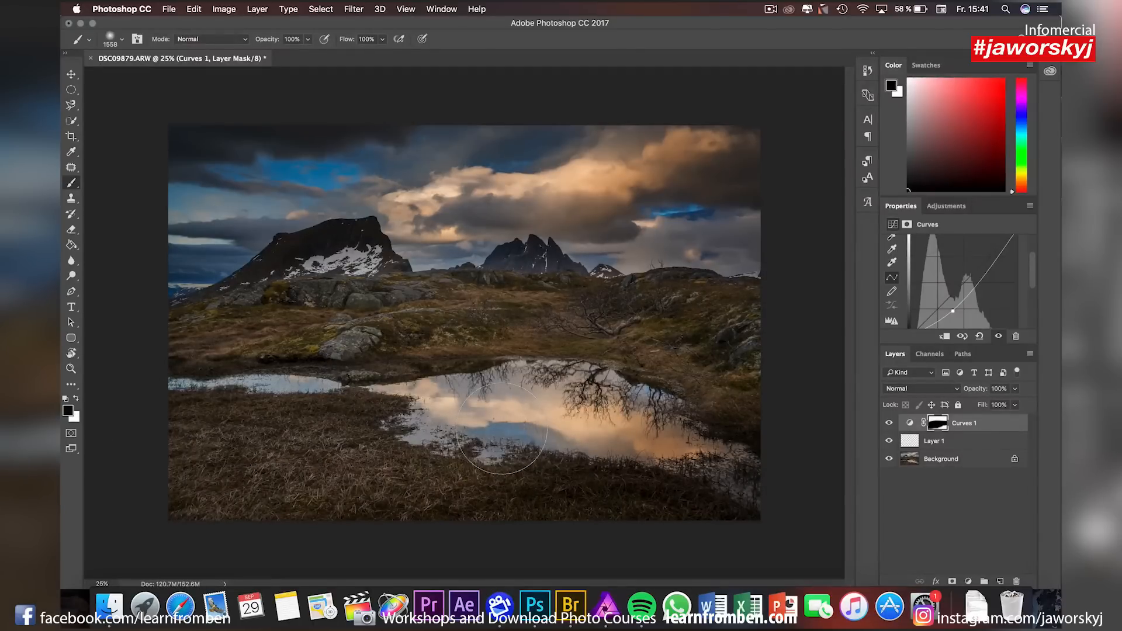
left_click_drag(443, 375, 529, 359)
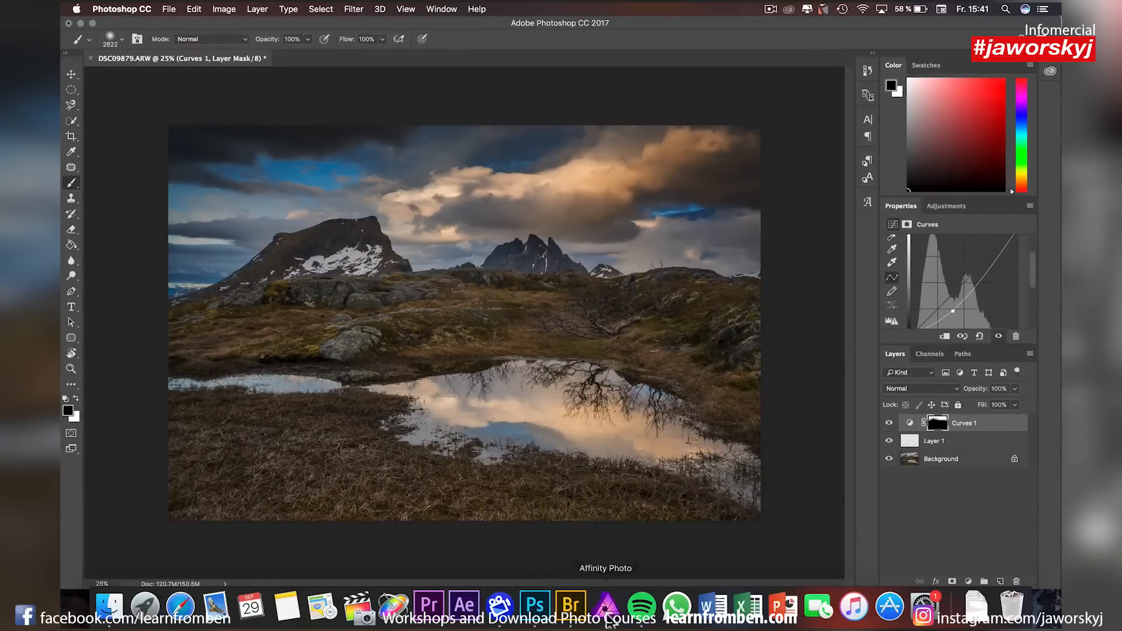
- Switch to Affinity Photo and look through the available adjustments, from Levels and White Balance to Curves and LUT
left_click(607, 610)
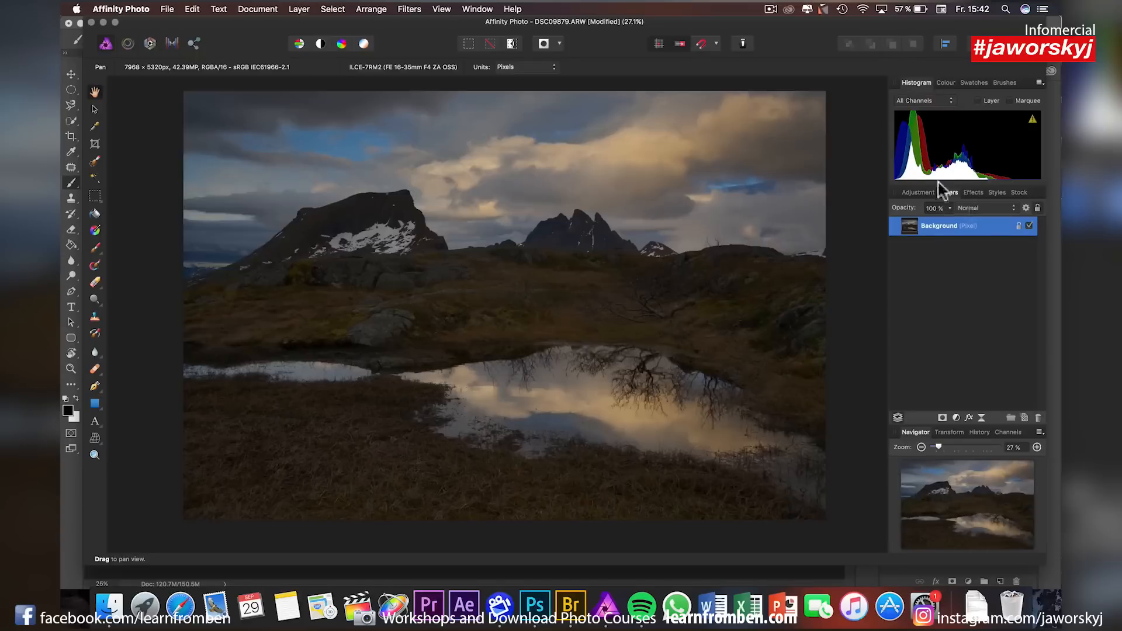
left_click(916, 194)
scroll(922, 288, "down", 5)
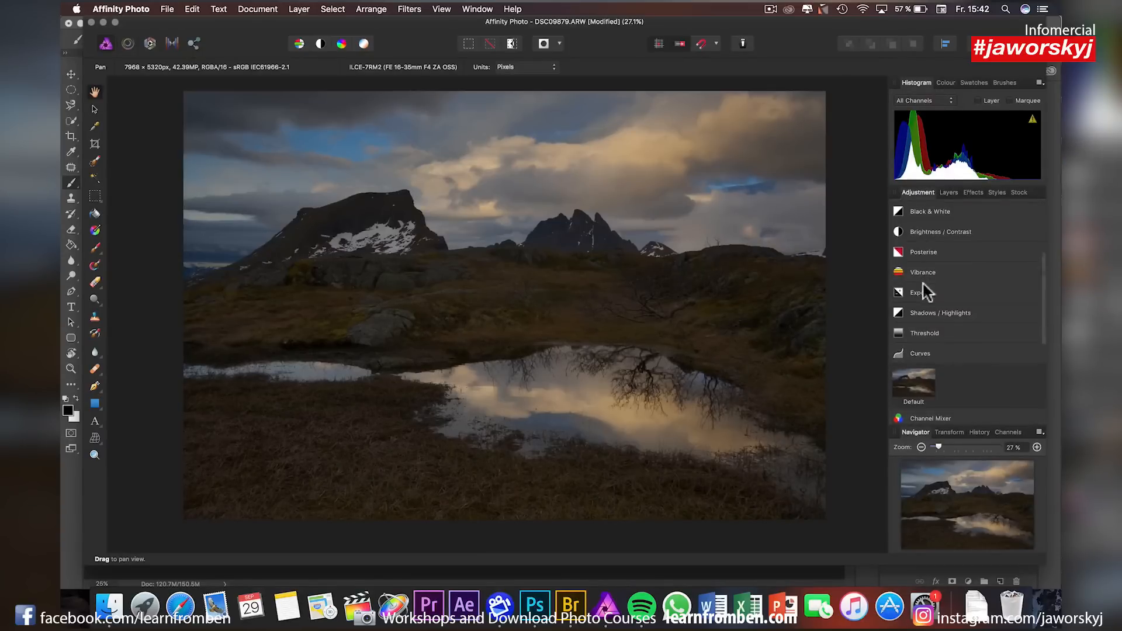
scroll(929, 316, "down", 5)
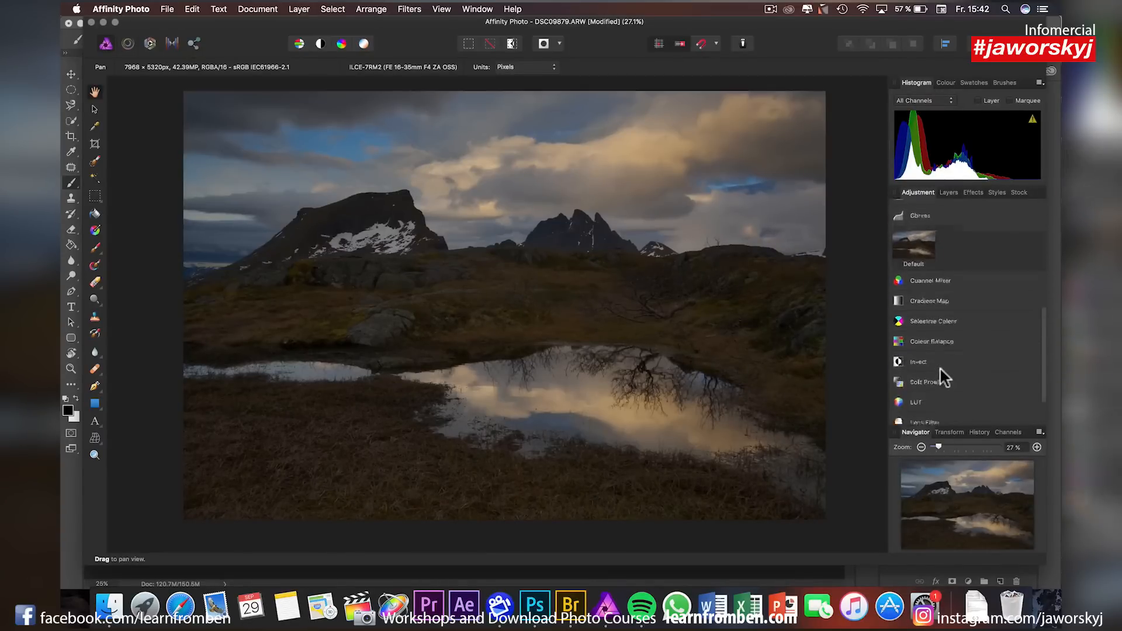
scroll(941, 369, "up", 3)
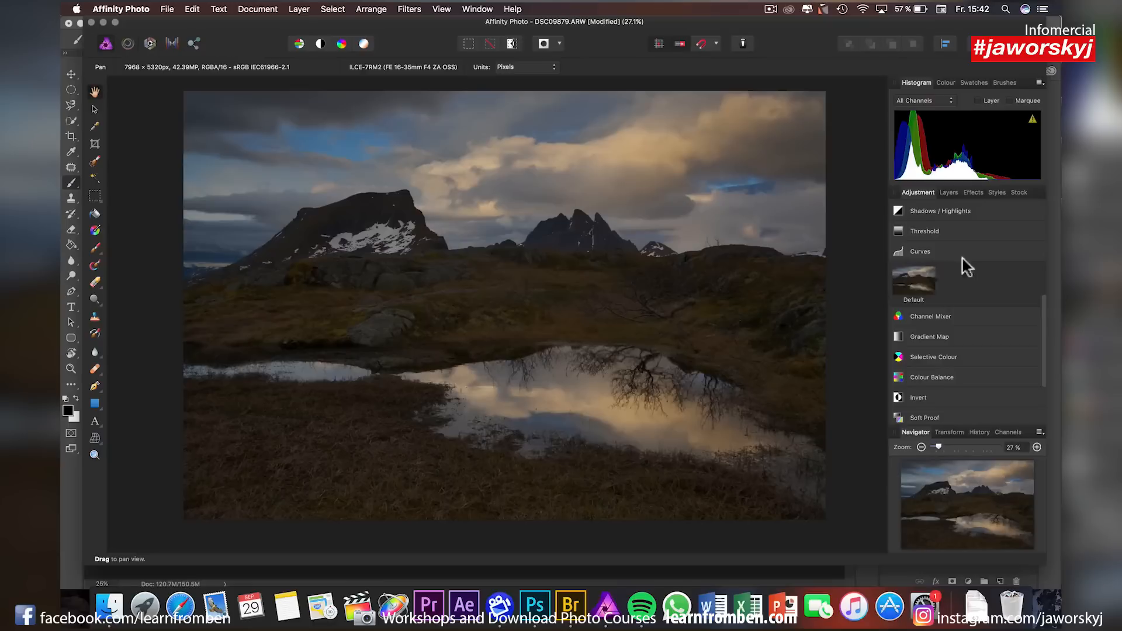
scroll(933, 283, "up", 10)
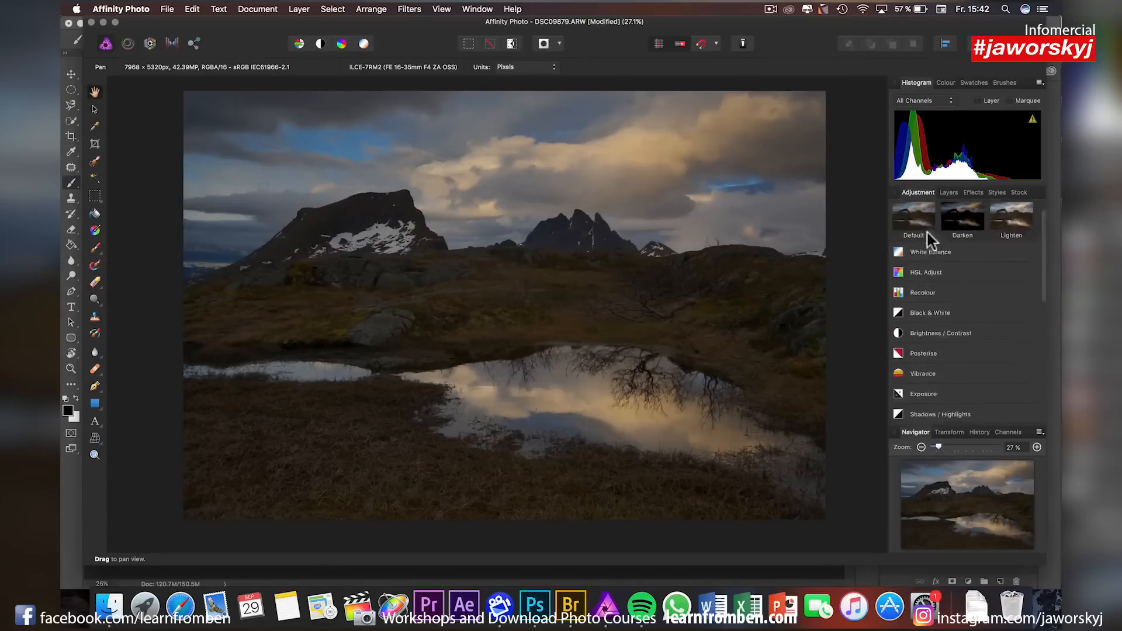
scroll(935, 263, "up", 1)
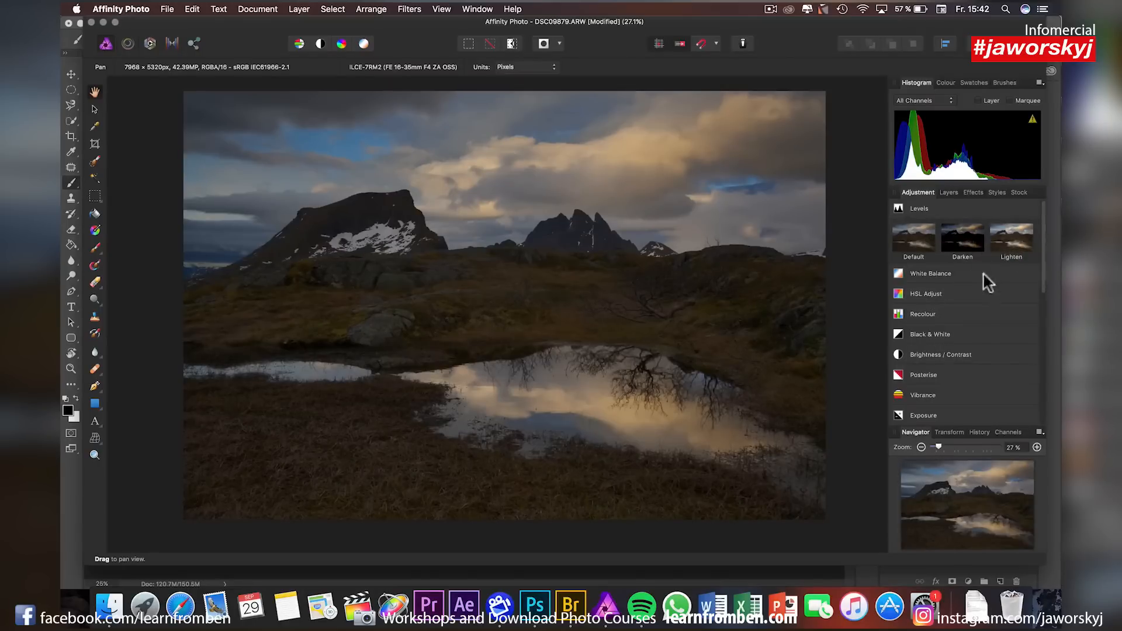
scroll(940, 336, "down", 5)
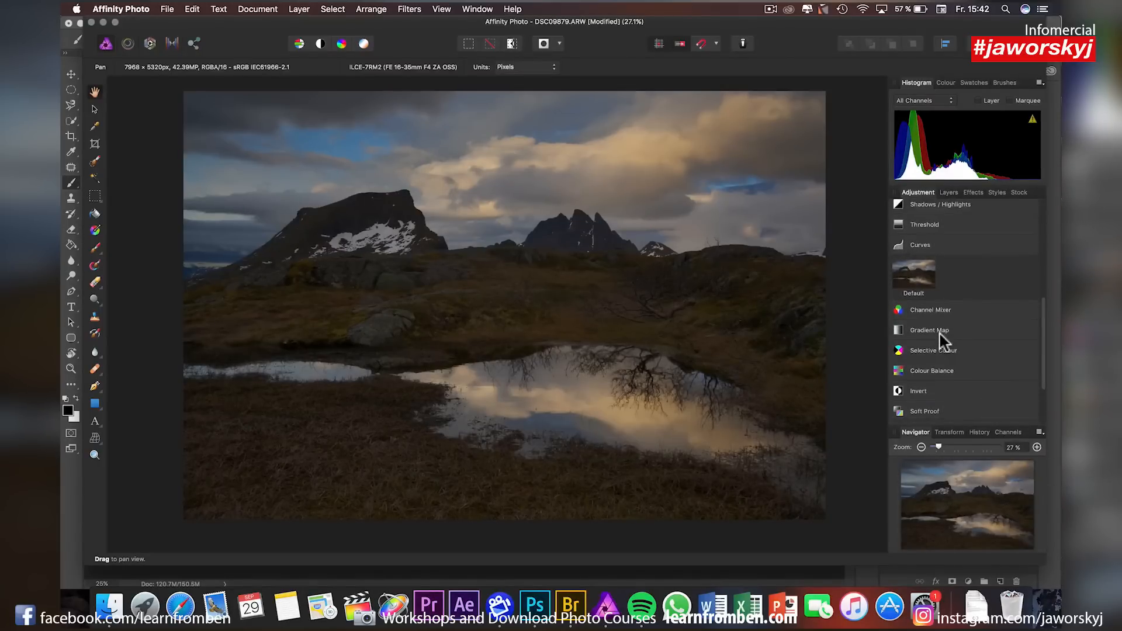
scroll(941, 342, "down", 3)
scroll(920, 357, "up", 3)
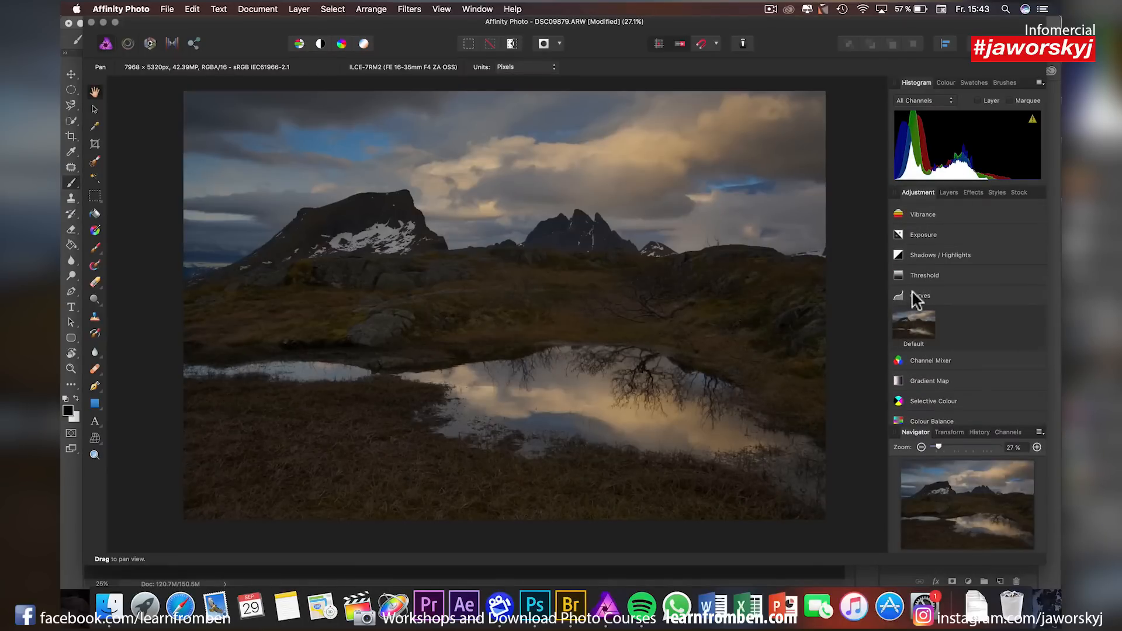
- Add a Curves adjustment with its midtones pulled down to darken the photo, and give the adjustment layer a mask
left_click(913, 325)
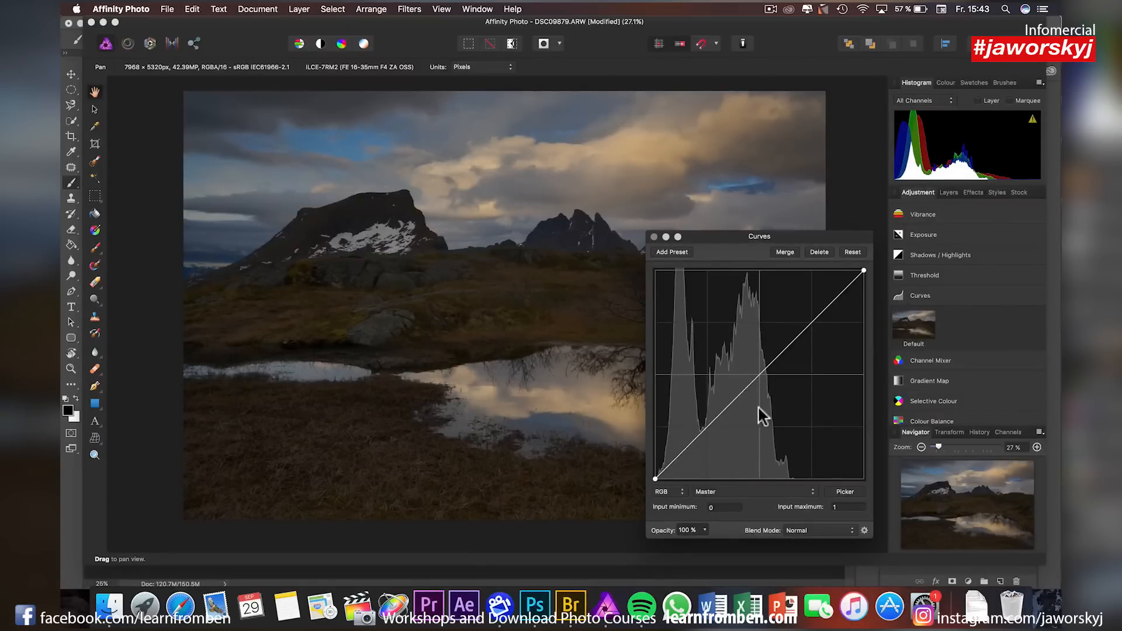
left_click_drag(745, 387, 767, 396)
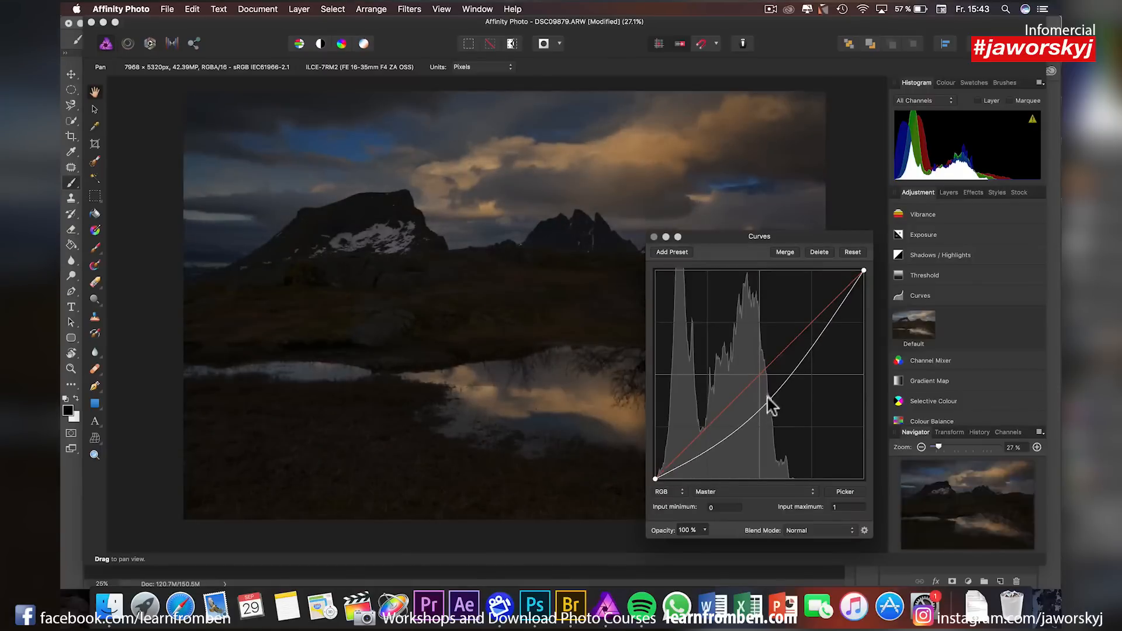
left_click(654, 237)
left_click(948, 193)
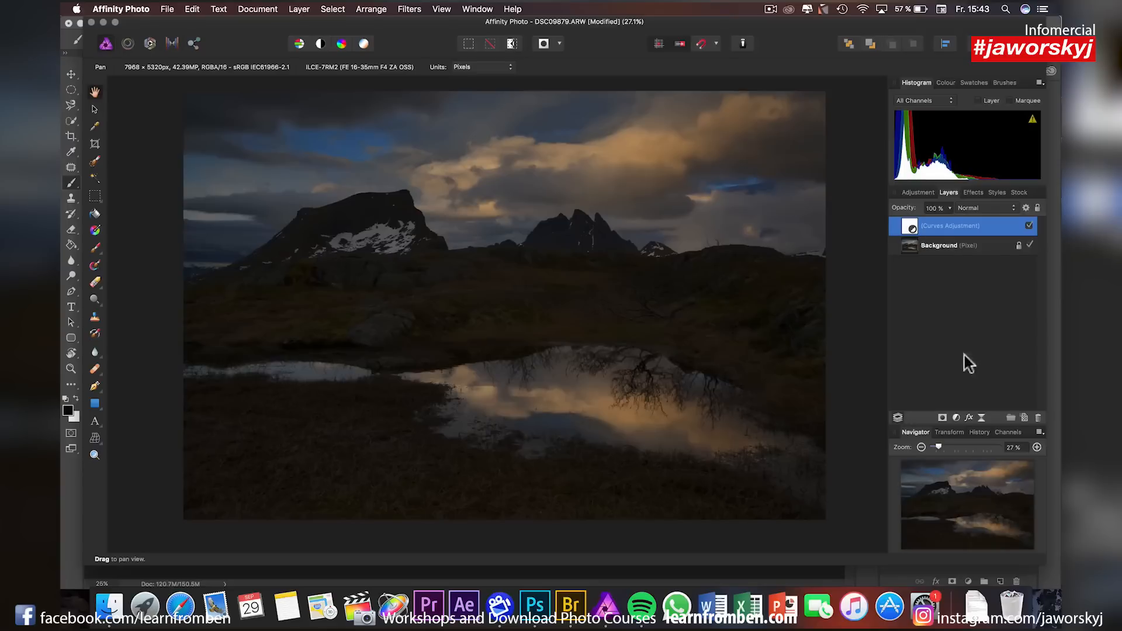
left_click(944, 414)
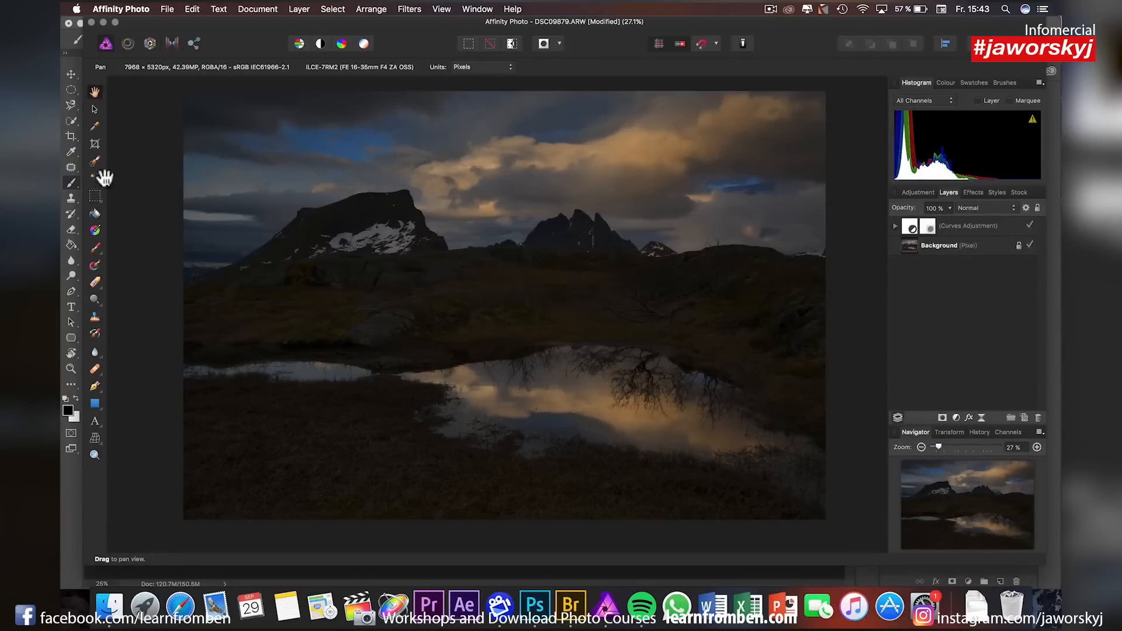
- Paint black on the Curves mask over the land and water with a large, further enlarged brush, leaving only the sky darkened
left_click(93, 248)
mouse_move(322, 259)
left_mouse_down()
mouse_move(236, 352)
mouse_move(304, 328)
mouse_move(259, 348)
mouse_move(499, 358)
mouse_move(339, 346)
mouse_move(575, 299)
mouse_move(503, 361)
mouse_move(319, 315)
mouse_move(346, 302)
mouse_move(321, 305)
mouse_move(349, 272)
mouse_move(470, 320)
mouse_move(232, 390)
mouse_move(406, 356)
mouse_move(475, 369)
mouse_move(747, 361)
mouse_move(505, 356)
mouse_move(276, 373)
mouse_move(397, 353)
mouse_move(187, 339)
mouse_move(221, 352)
mouse_move(202, 355)
mouse_move(273, 340)
mouse_move(209, 352)
mouse_move(433, 350)
mouse_move(283, 355)
mouse_move(587, 402)
mouse_move(469, 366)
mouse_move(734, 400)
mouse_move(769, 330)
mouse_move(616, 321)
mouse_move(634, 346)
mouse_move(475, 320)
mouse_move(407, 325)
left_mouse_up()
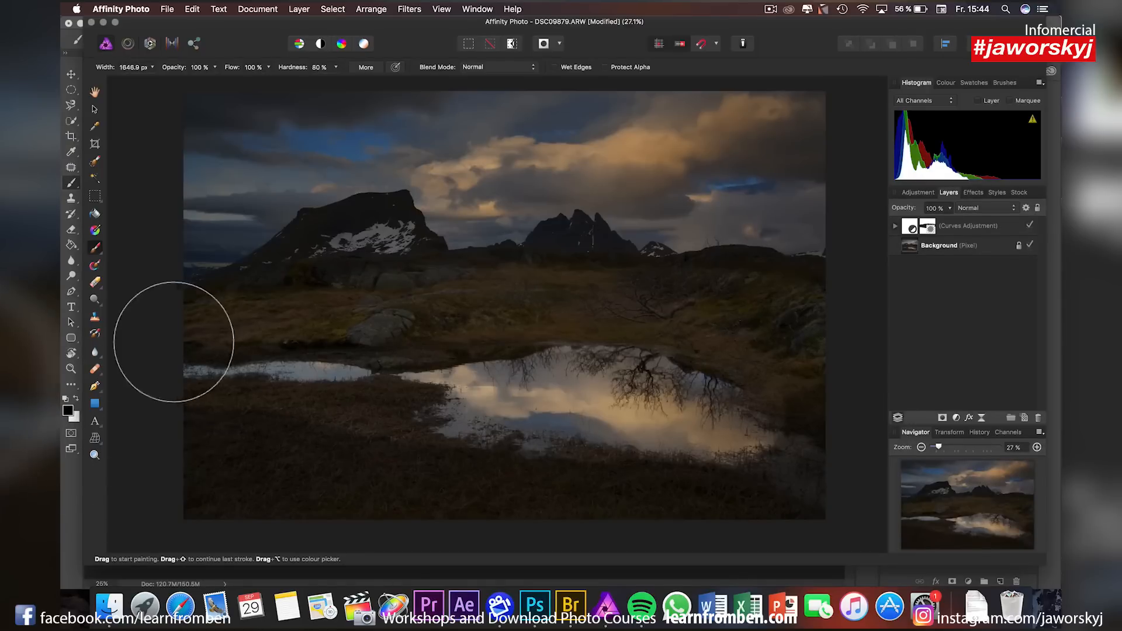
mouse_move(419, 448)
left_mouse_down()
mouse_move(224, 436)
mouse_move(288, 433)
mouse_move(493, 473)
mouse_move(275, 494)
mouse_move(412, 458)
mouse_move(198, 431)
mouse_move(363, 448)
mouse_move(212, 449)
mouse_move(329, 437)
mouse_move(233, 425)
left_mouse_up()
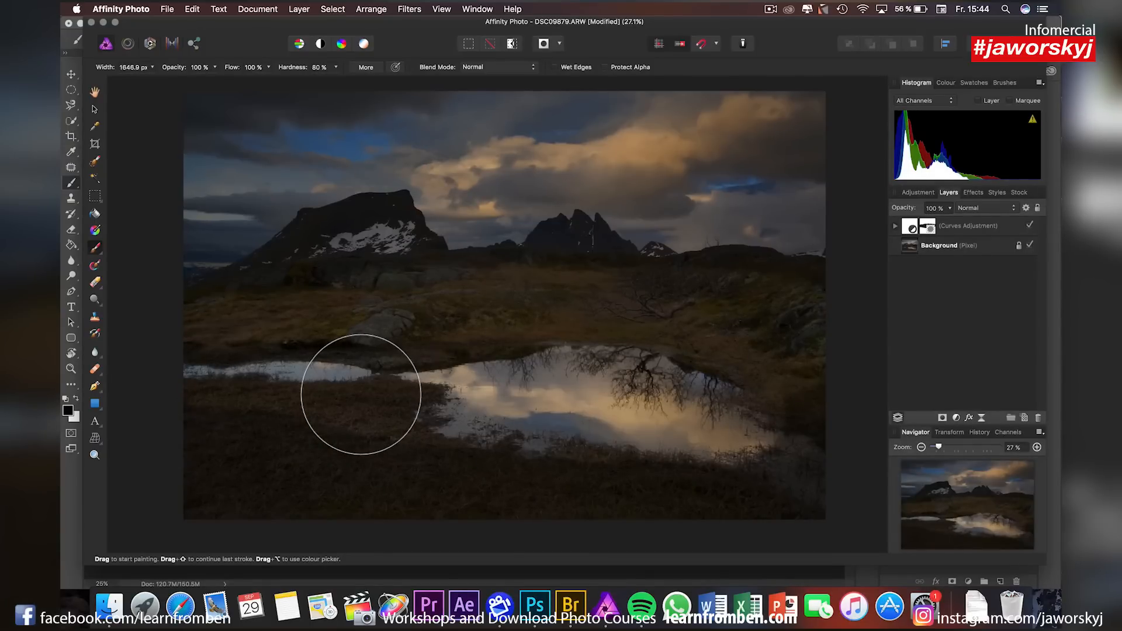
key("ctrl+alt")
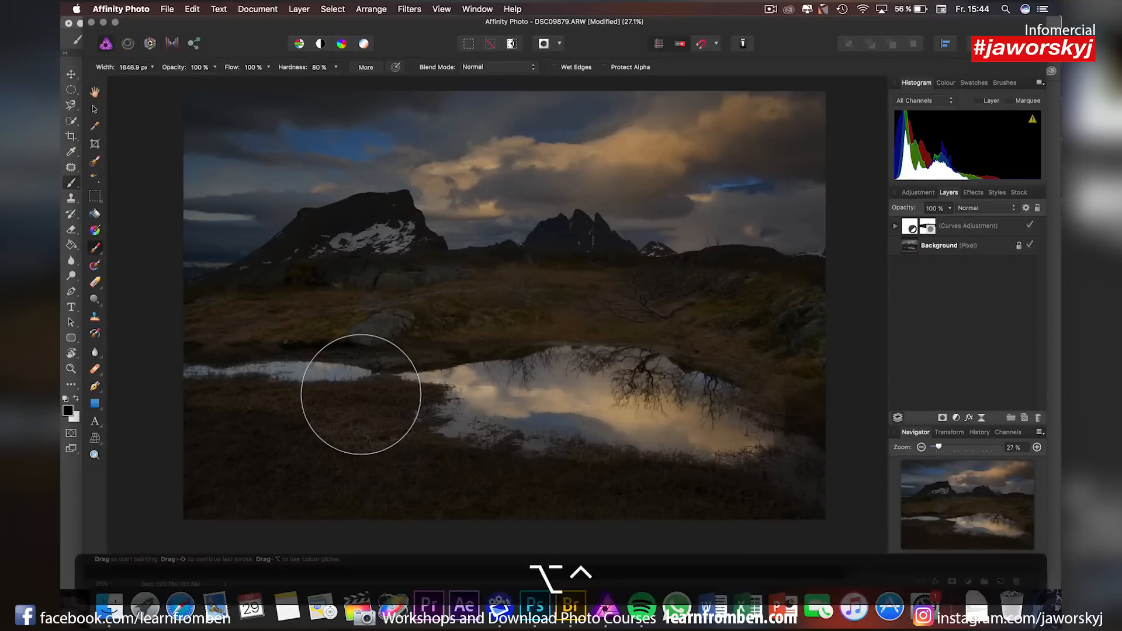
mouse_move(360, 394)
left_mouse_down()
mouse_move(409, 394)
mouse_move(351, 394)
mouse_move(409, 394)
mouse_move(378, 396)
left_mouse_up()
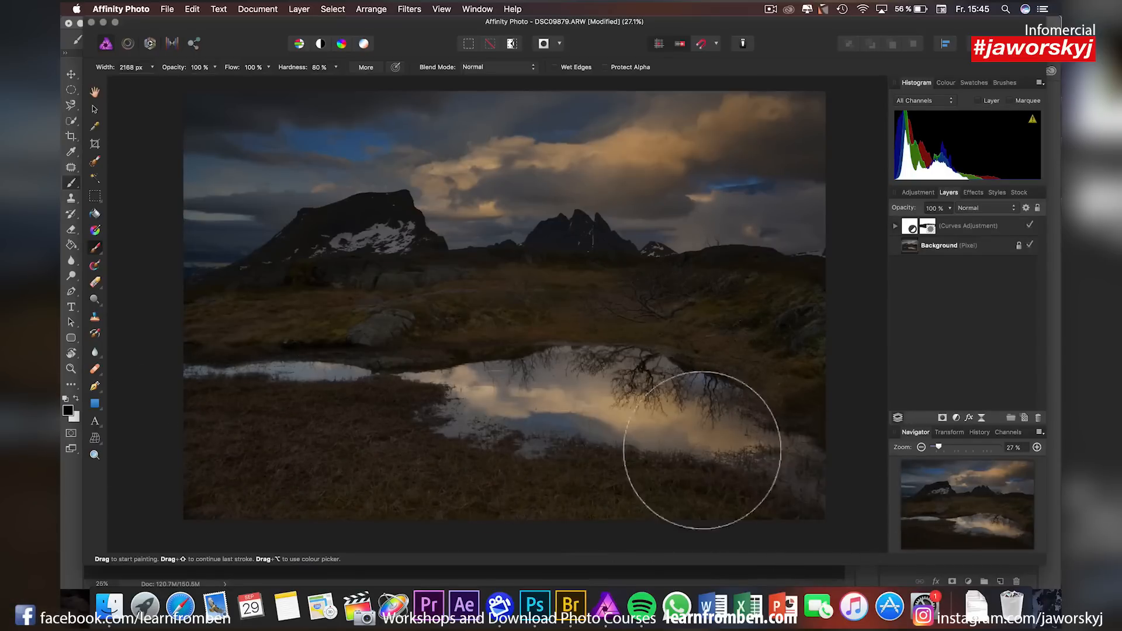
mouse_move(280, 313)
left_mouse_down()
mouse_move(333, 288)
mouse_move(427, 292)
left_mouse_up()
mouse_move(881, 358)
left_mouse_down()
mouse_move(656, 293)
mouse_move(471, 263)
mouse_move(776, 326)
left_mouse_up()
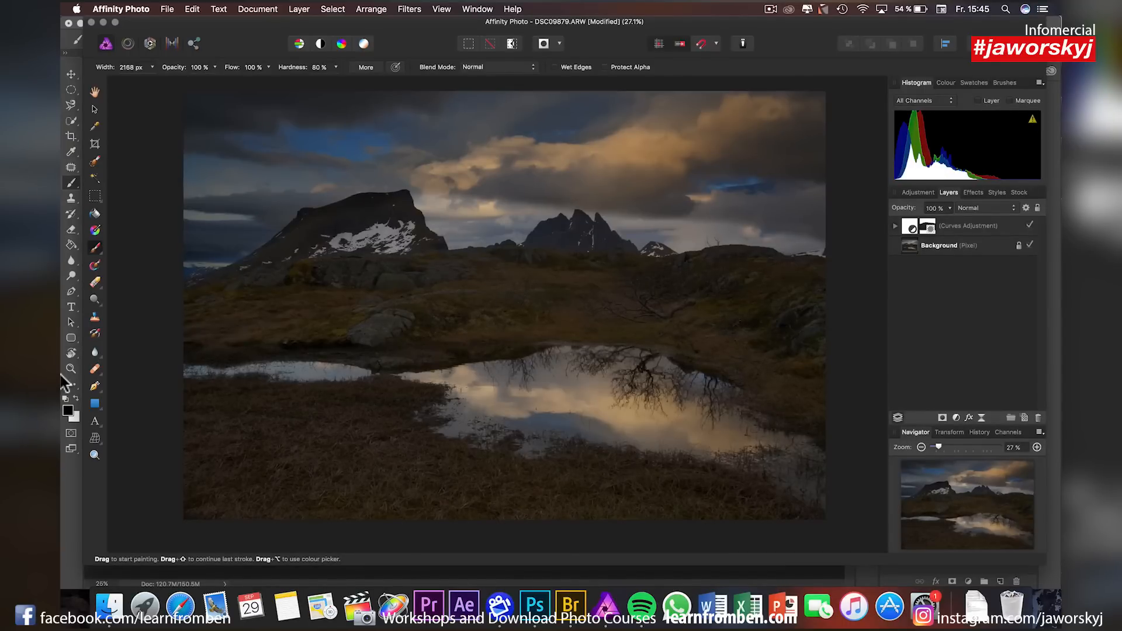
- Switch to Photoshop and look through its available filters, including Camera Raw Filter, and its image commands
key("super+Tab")
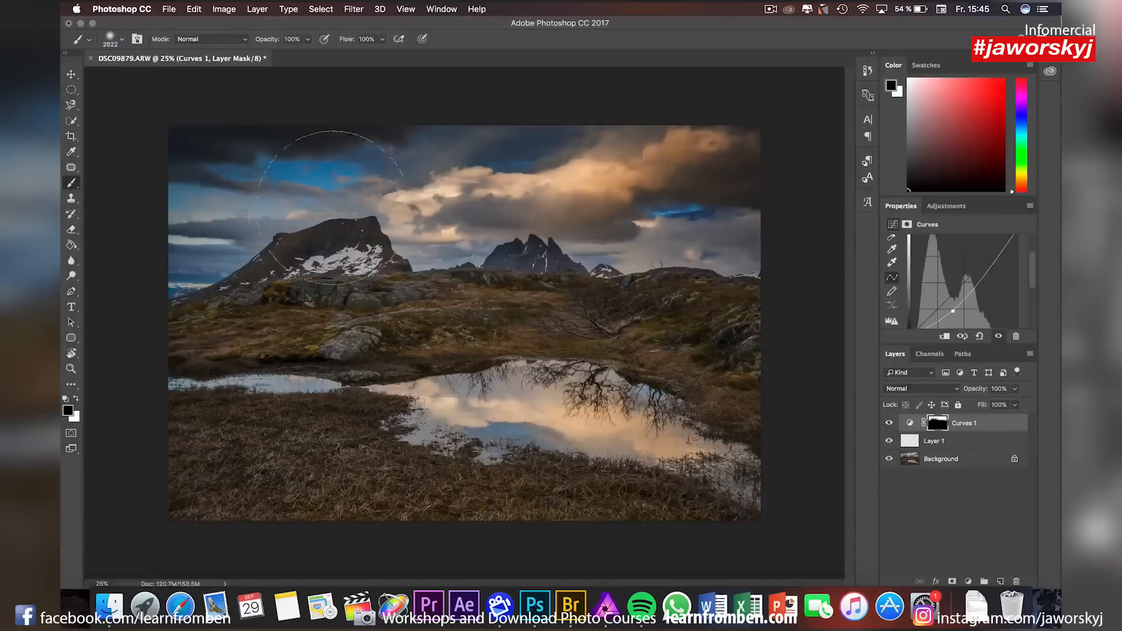
left_click(362, 10)
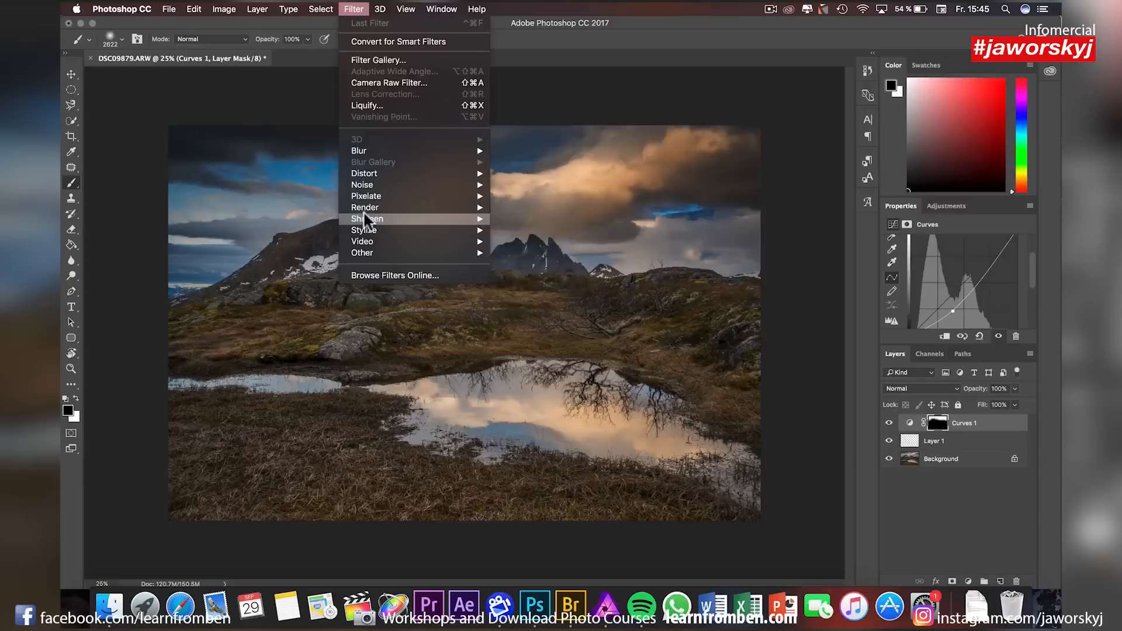
mouse_move(363, 222)
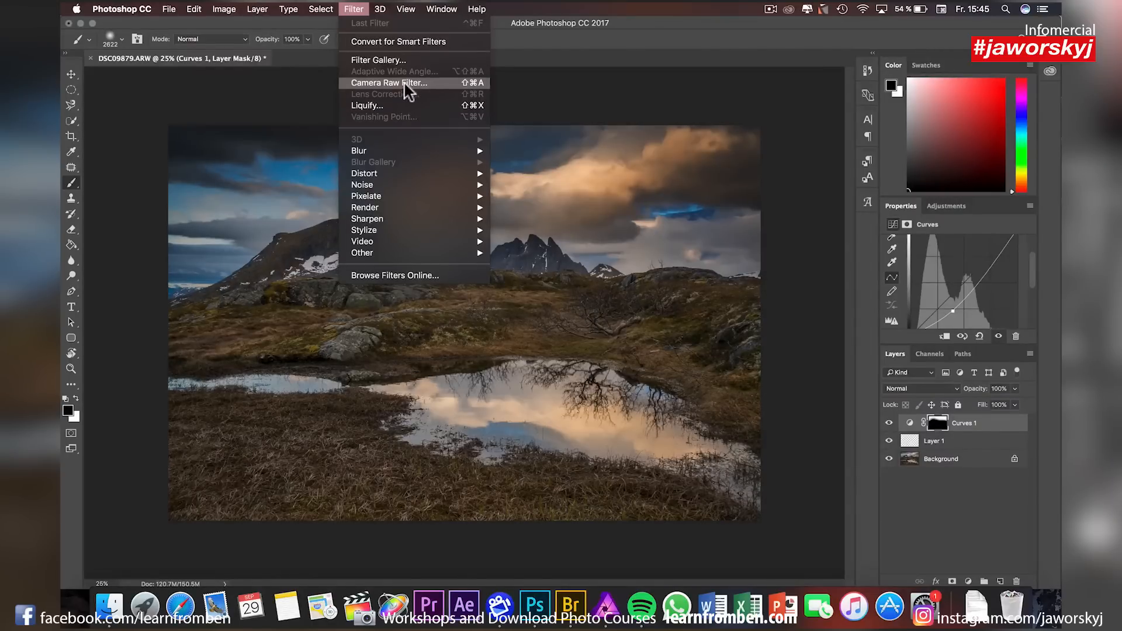
mouse_move(200, 9)
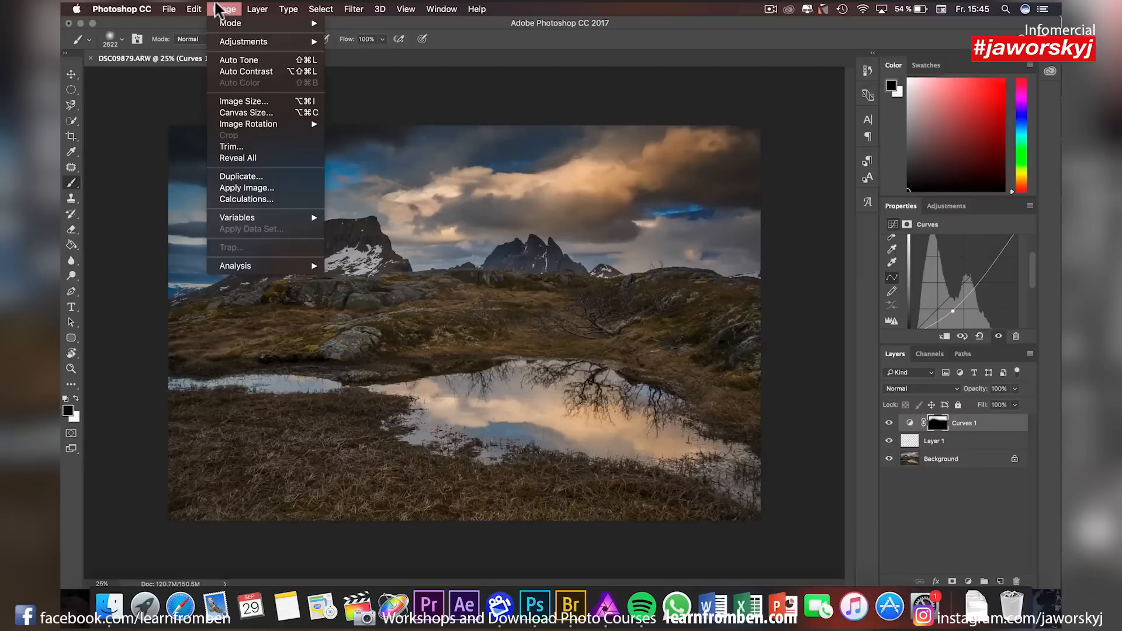
left_click(137, 112)
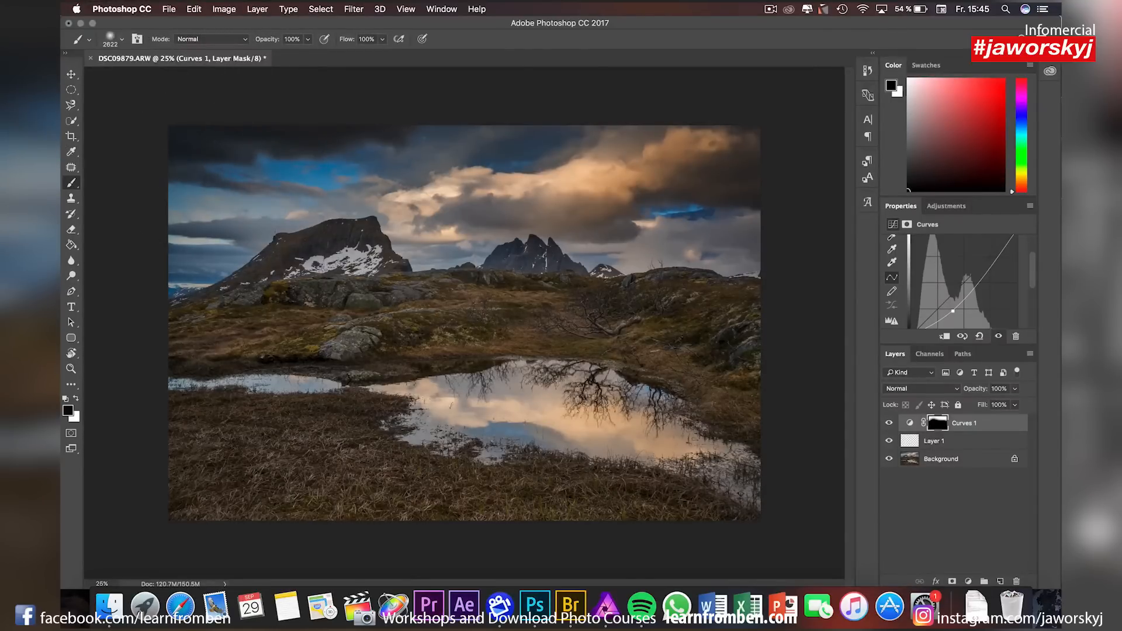
- Switch to Affinity Photo and look through its available filters, from Sharpen and Detect to Plugins, and its text commands
left_click(610, 623)
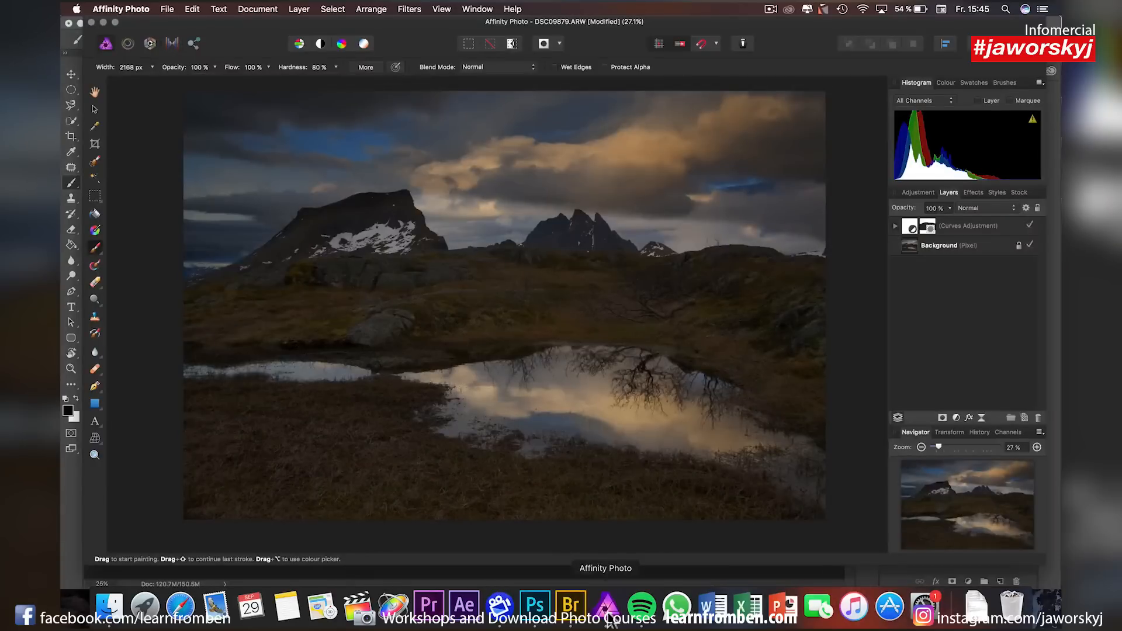
left_click(409, 9)
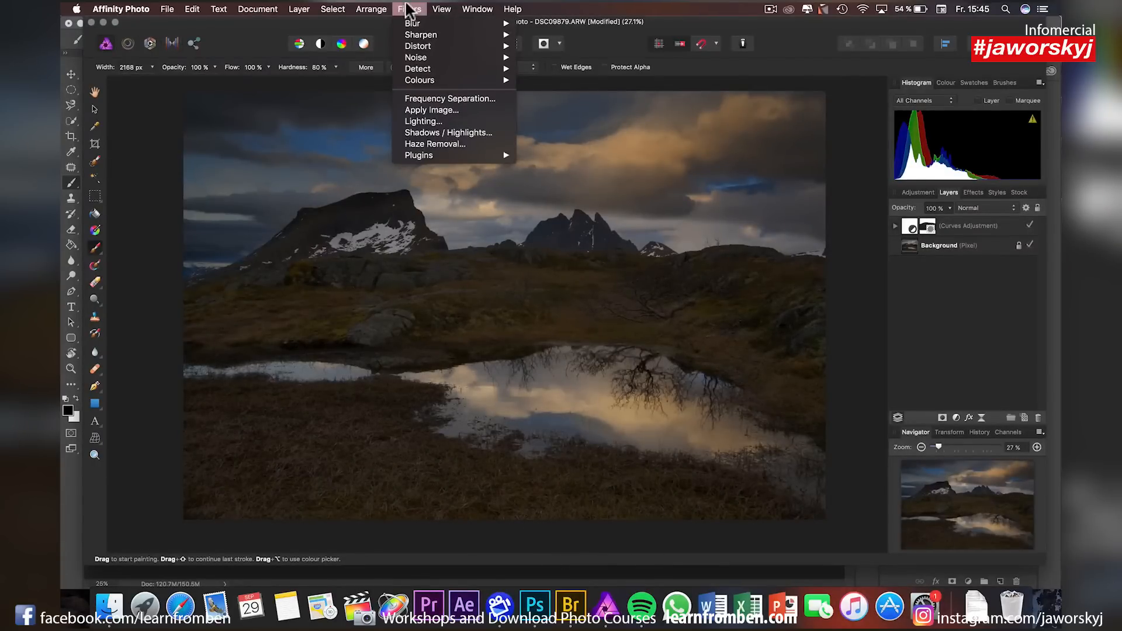
mouse_move(425, 36)
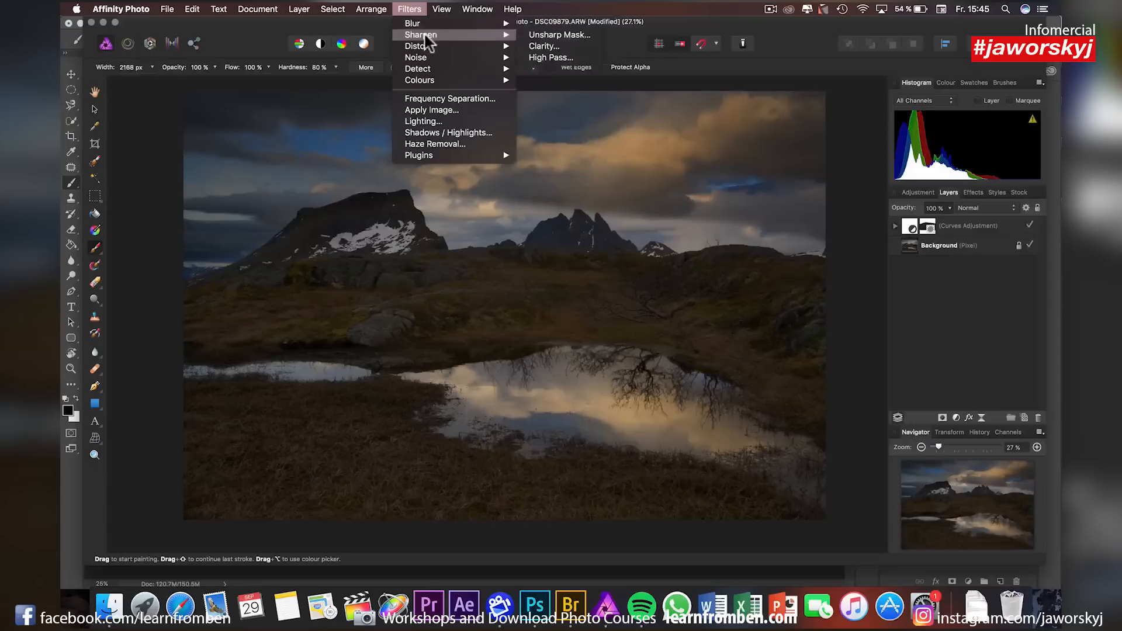
mouse_move(417, 70)
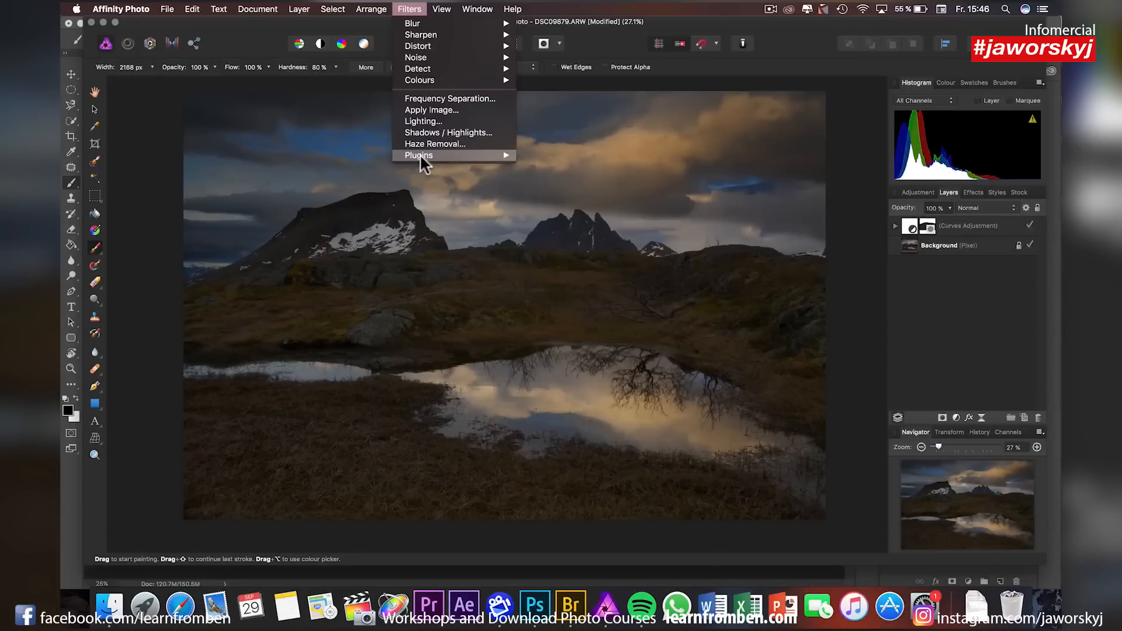
mouse_move(219, 9)
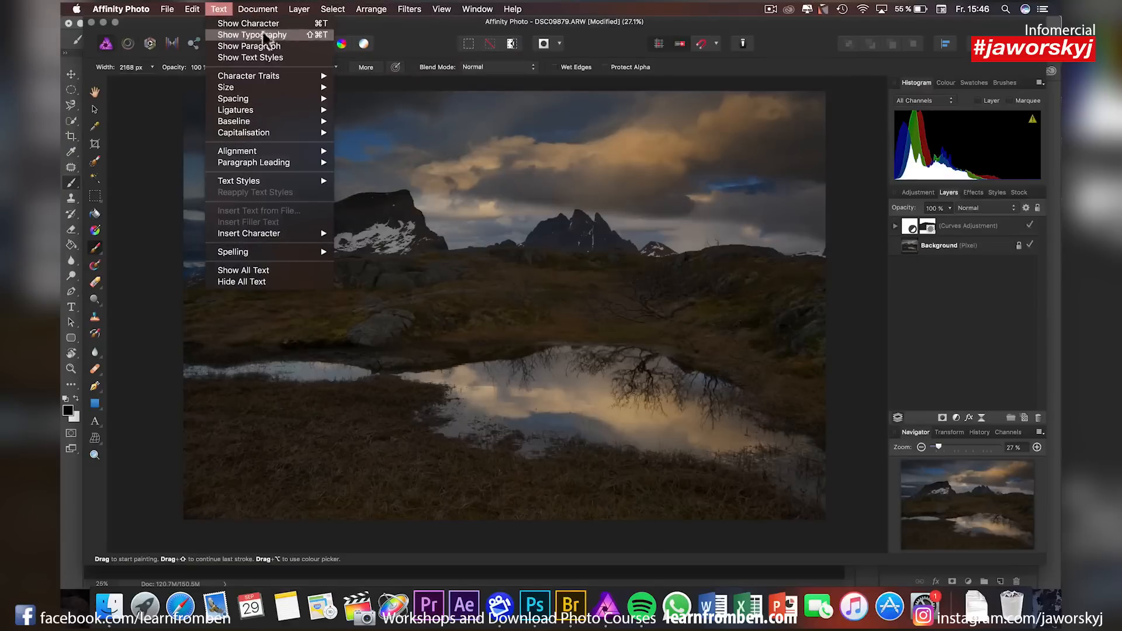
left_click(411, 28)
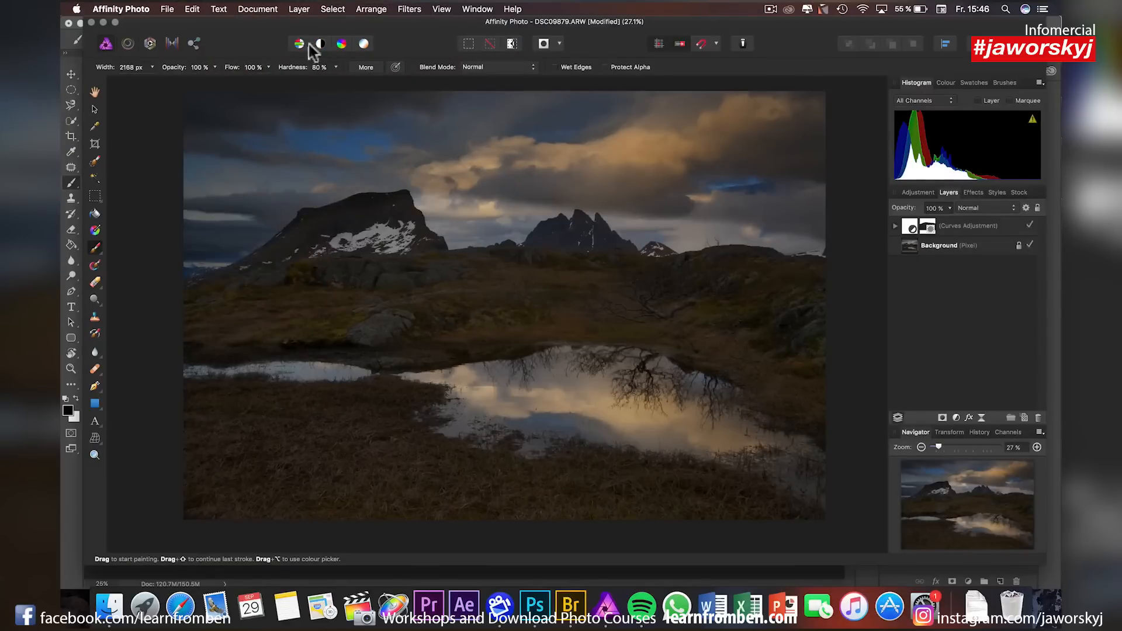
- Try to enter the Tone Mapping persona, selecting the Background pixel layer for it
left_click(170, 42)
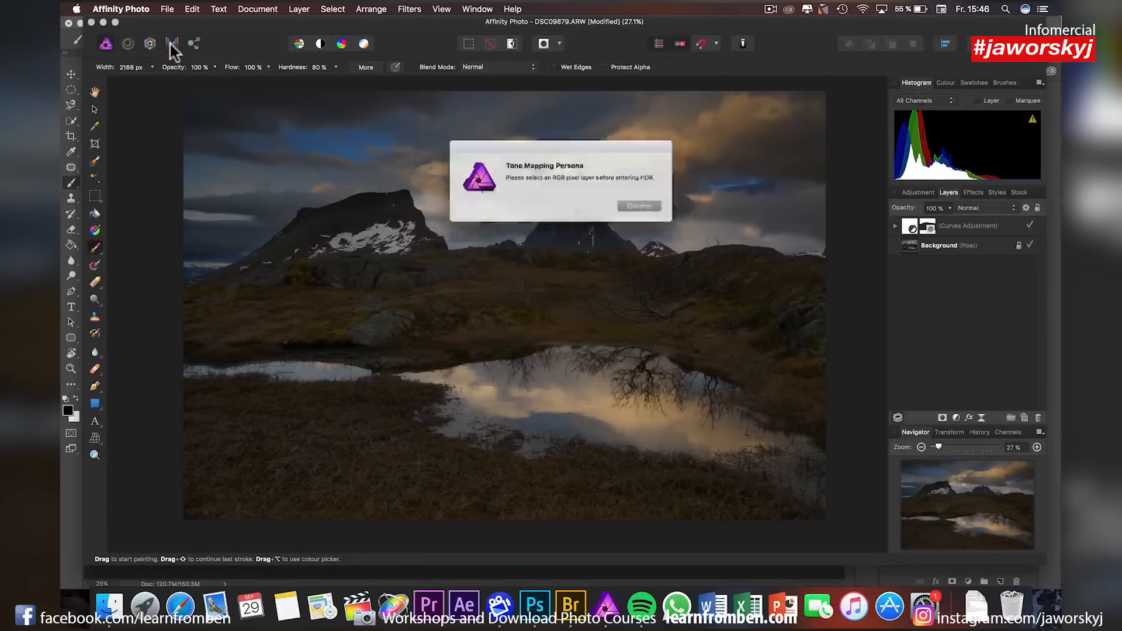
left_click(645, 209)
left_click(933, 254)
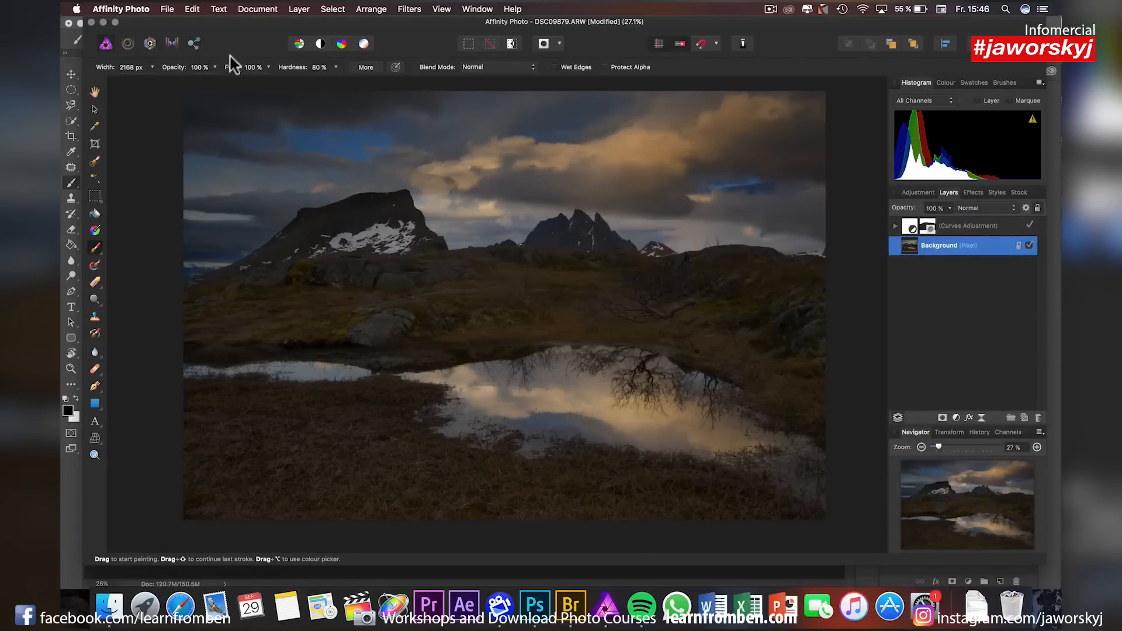
left_click(194, 43)
left_click(171, 43)
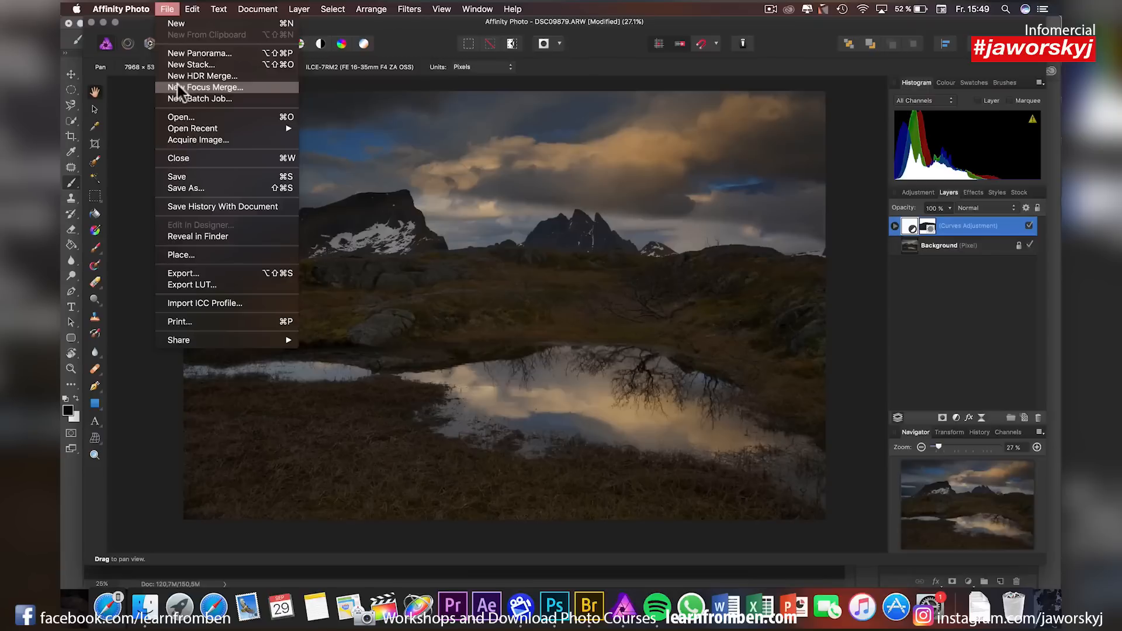
- Minimise the Affinity Photo window to compare its image with the Photoshop version, and bring the Affinity Photo window back
left_click(103, 25)
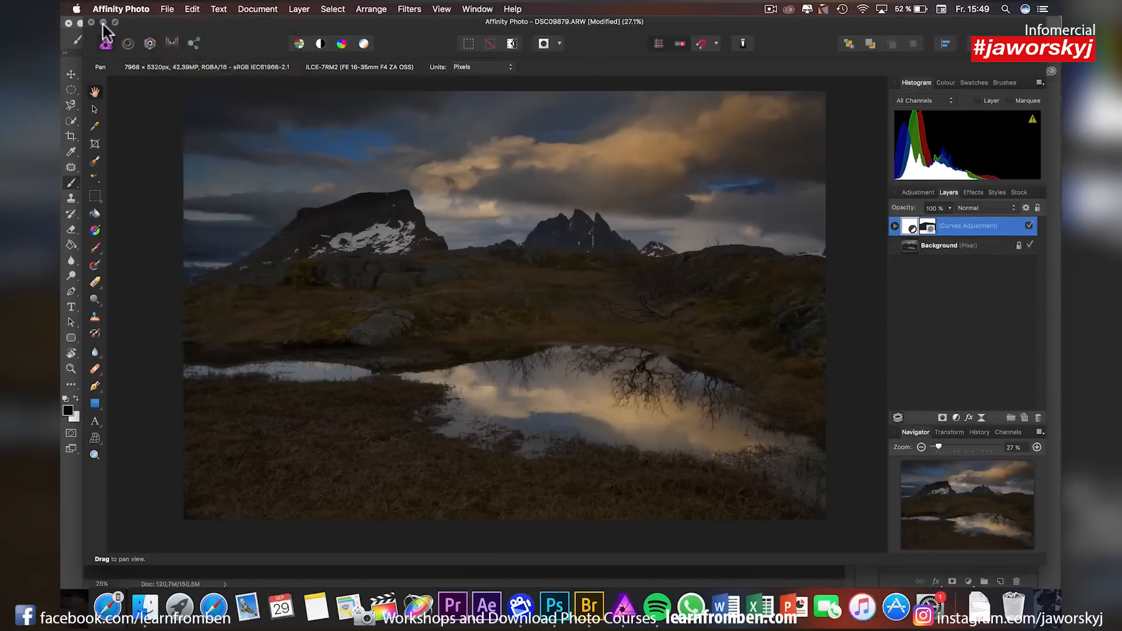
left_click(103, 23)
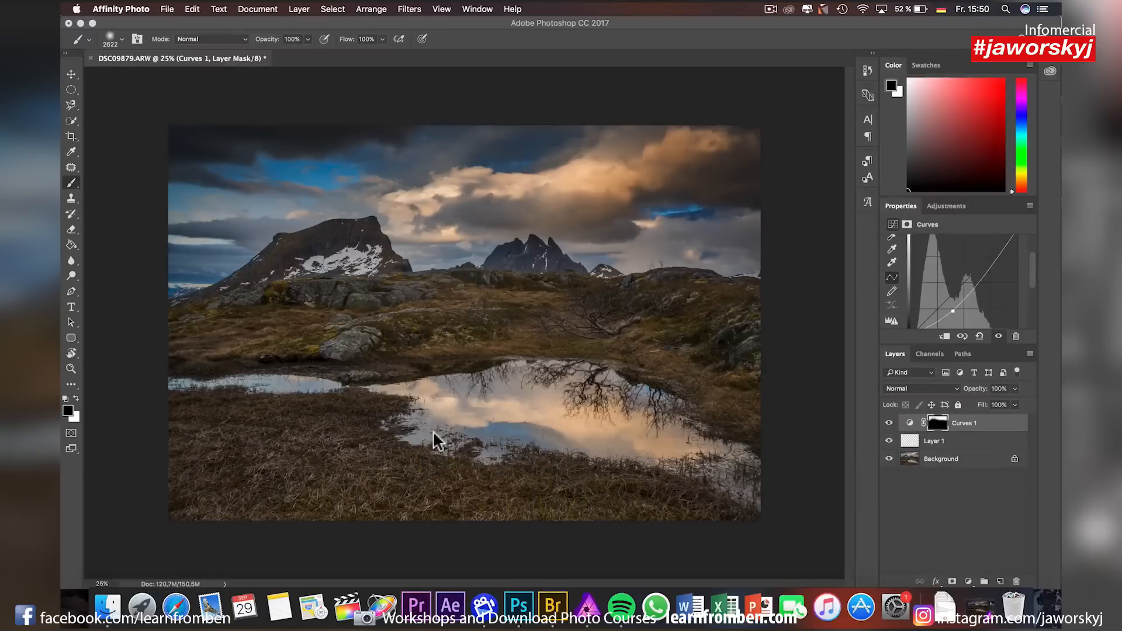
left_click(596, 610)
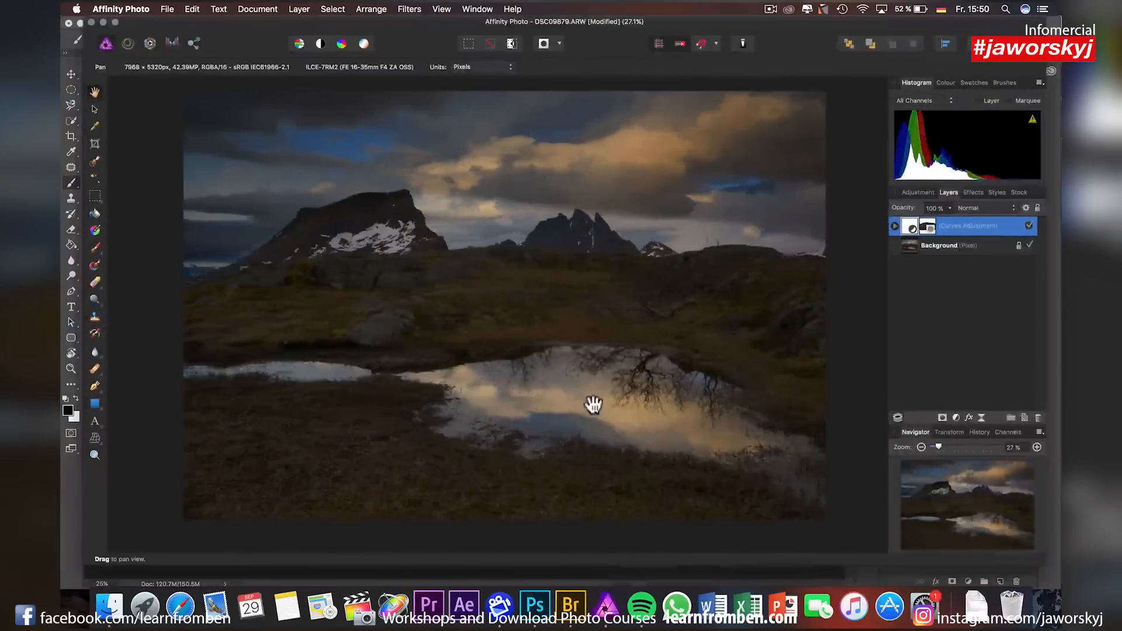